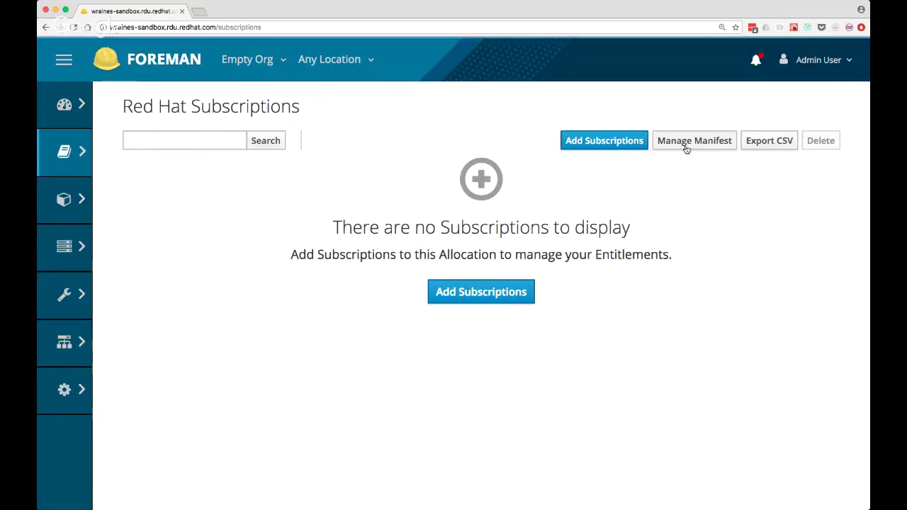
Review the manifest management dialog for Empty Org, including its manifest file chooser, and close it without choosing a file
click(685, 144)
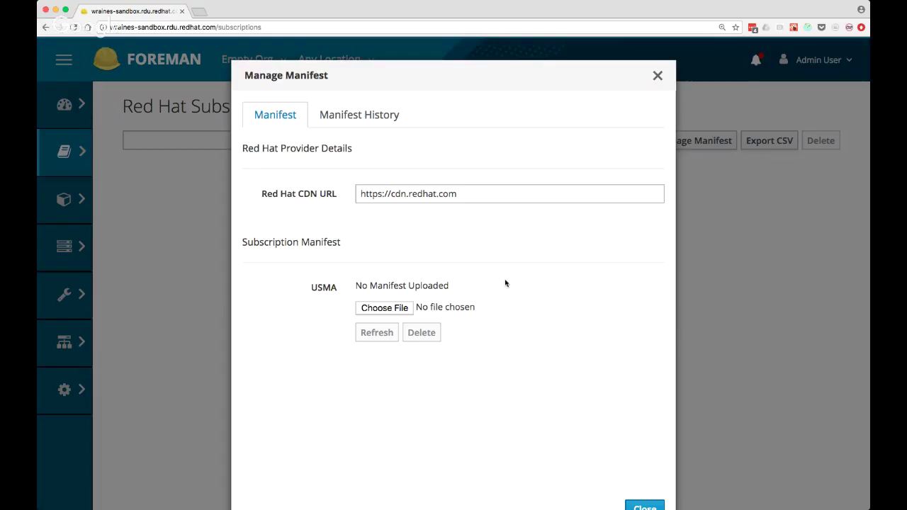
click(395, 309)
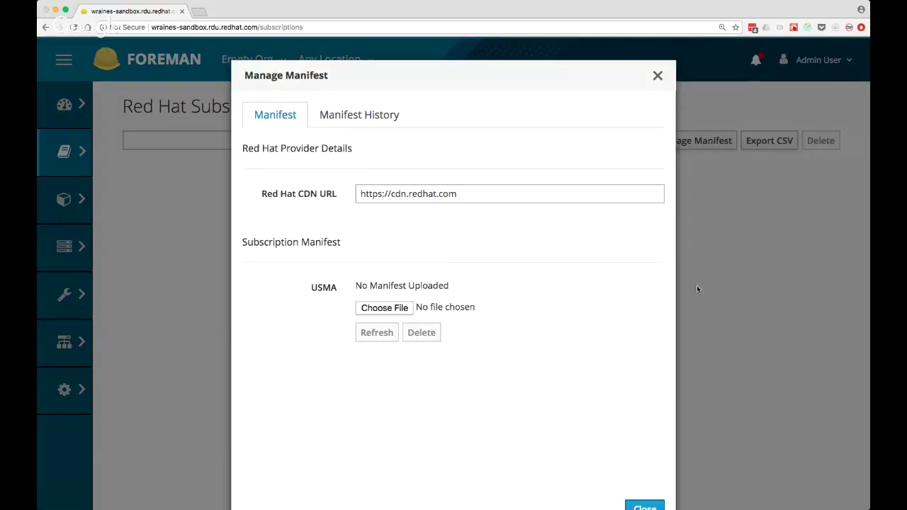
key(Escape)
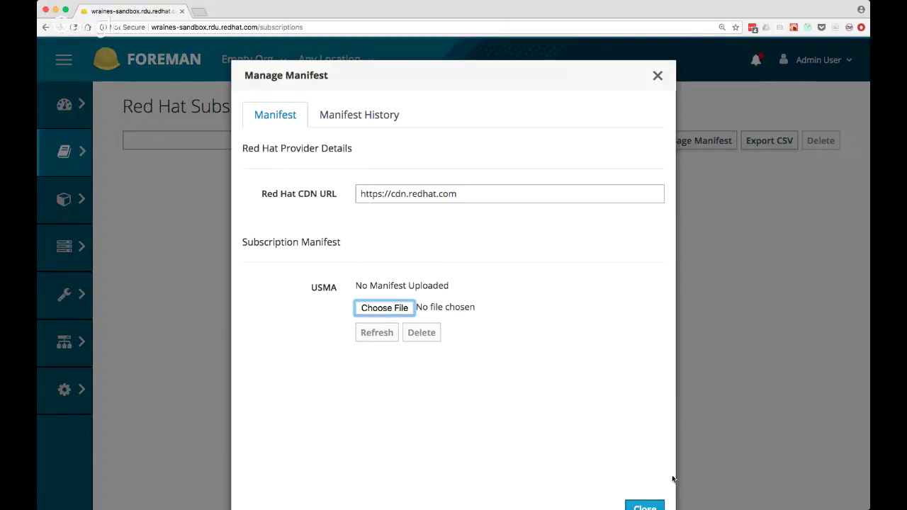
click(656, 505)
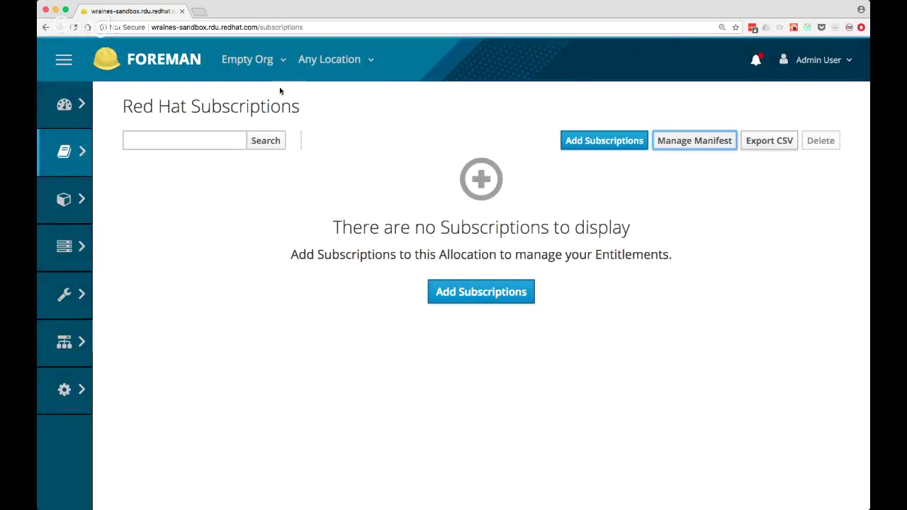
Switch the current organization from Empty Org to Default Organization
click(272, 60)
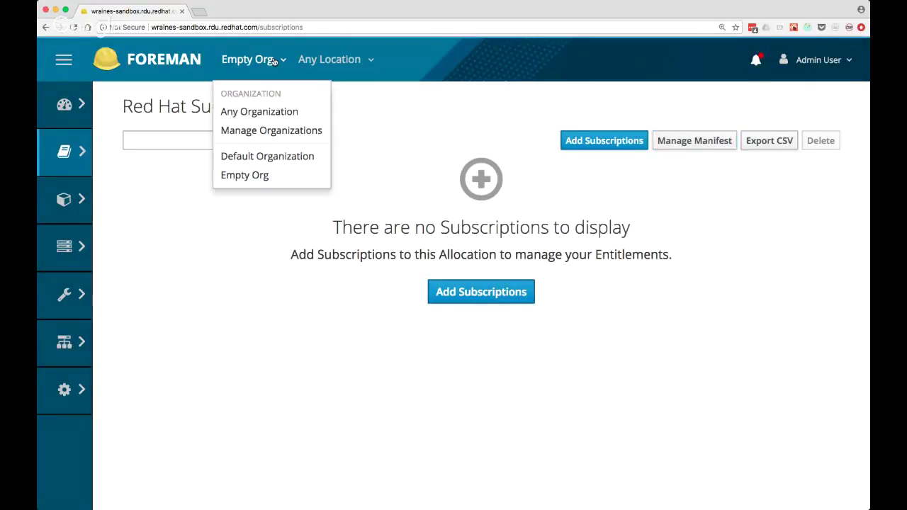
click(279, 152)
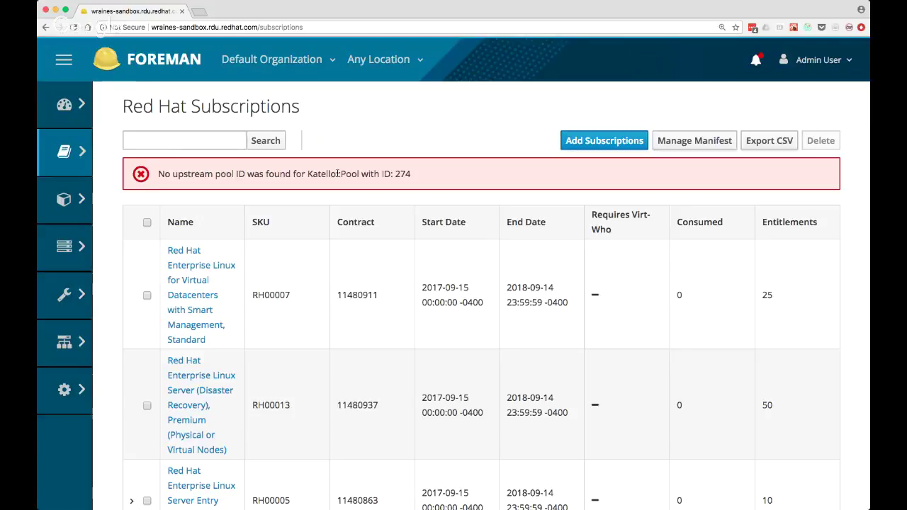
Look through the subscriptions table and expand the Red Hat Enterprise Linux Server Entry Level, Self-support group (RH00005)
scroll(356, 195, down, 1)
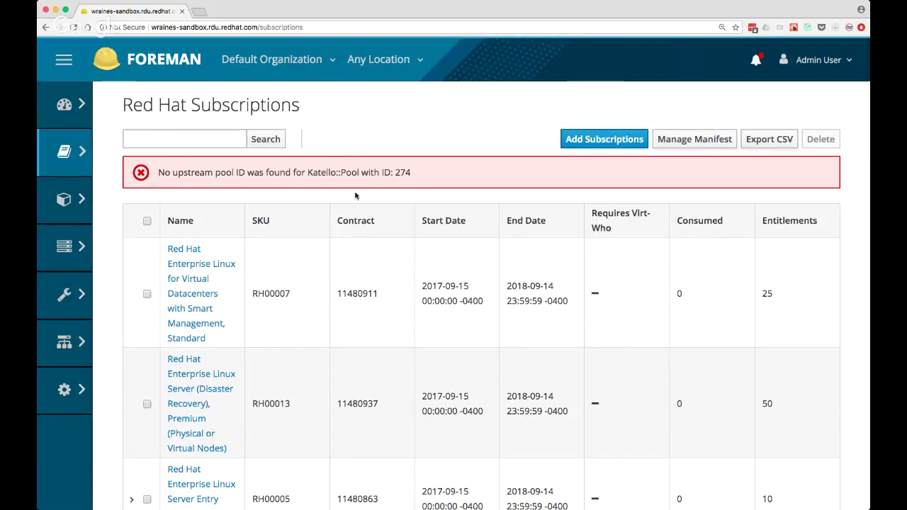
scroll(355, 196, down, 1)
scroll(355, 196, down, 1)
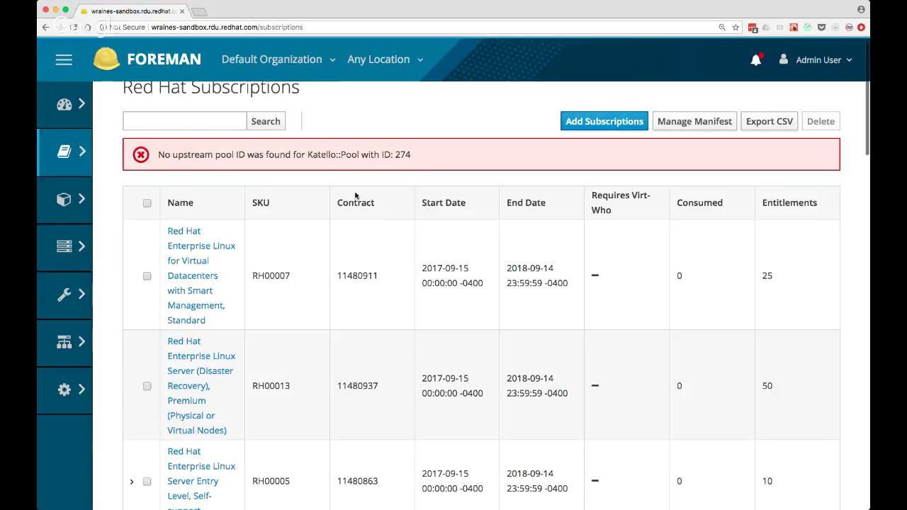
scroll(356, 196, down, 2)
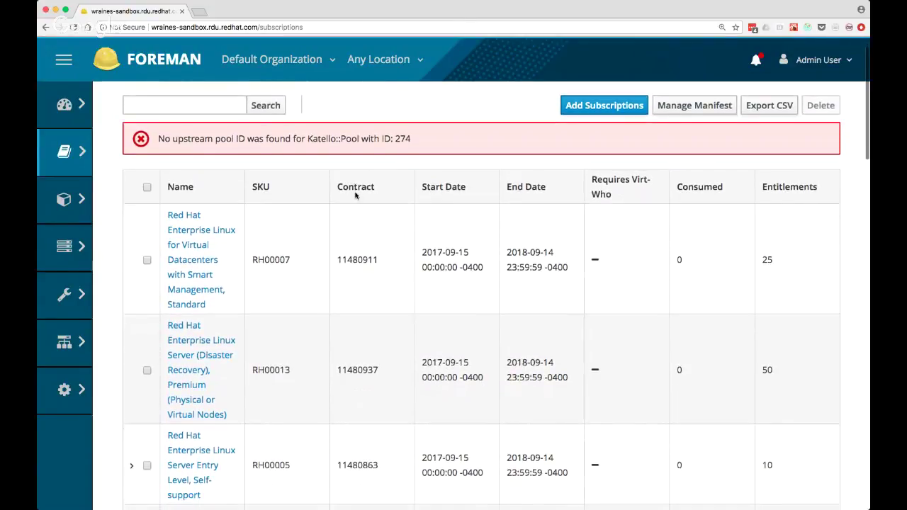
scroll(356, 196, down, 1)
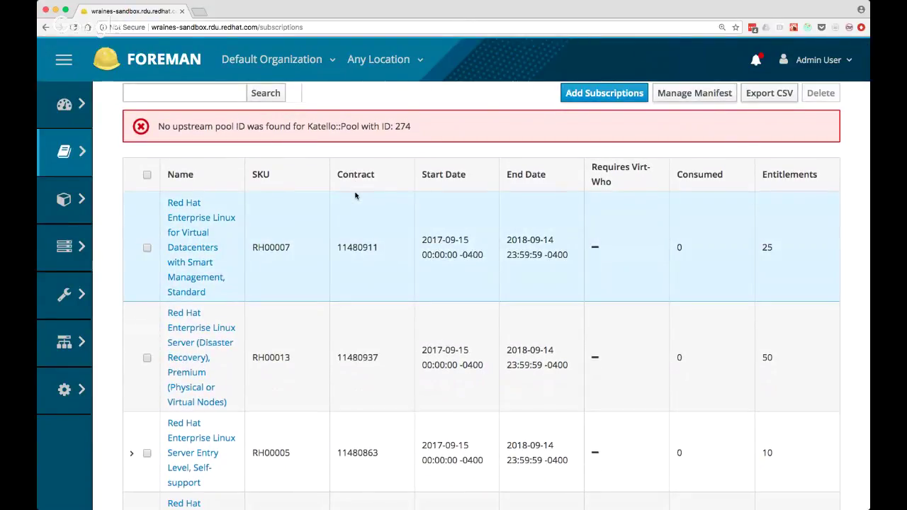
scroll(356, 196, down, 10)
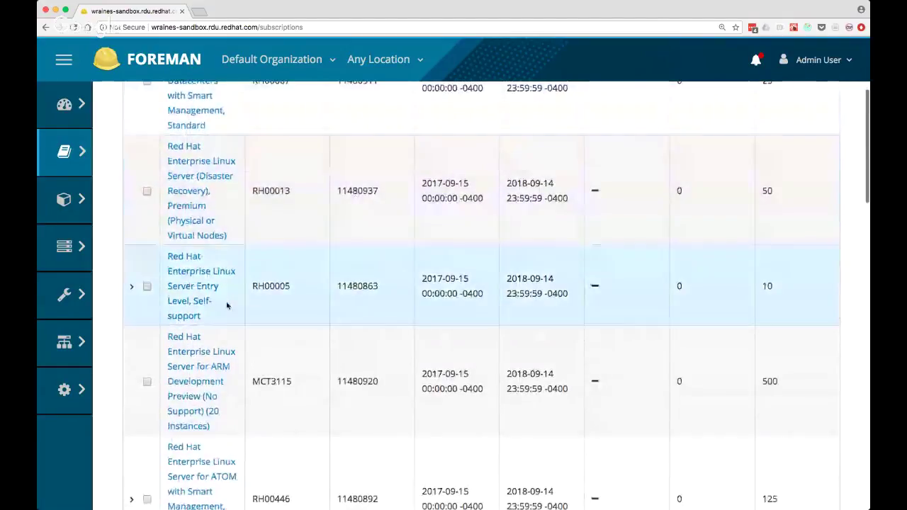
scroll(134, 286, down, 2)
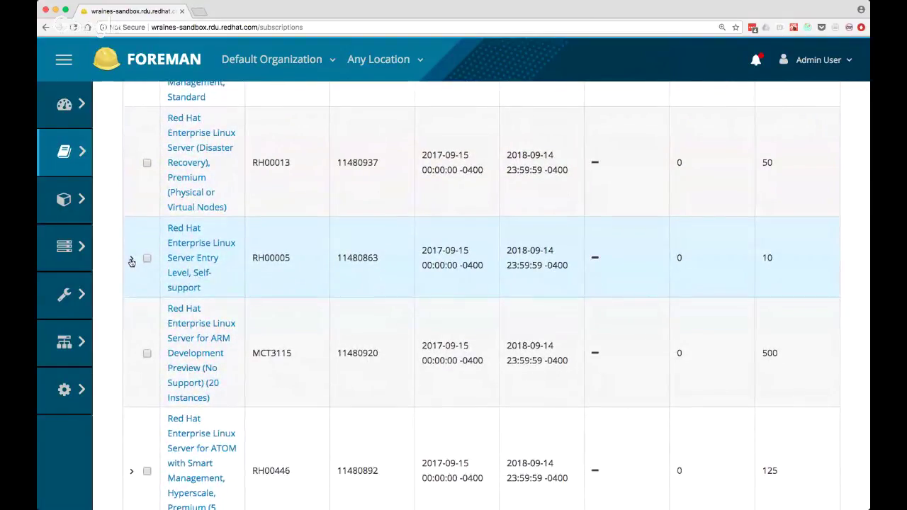
scroll(131, 262, up, 3)
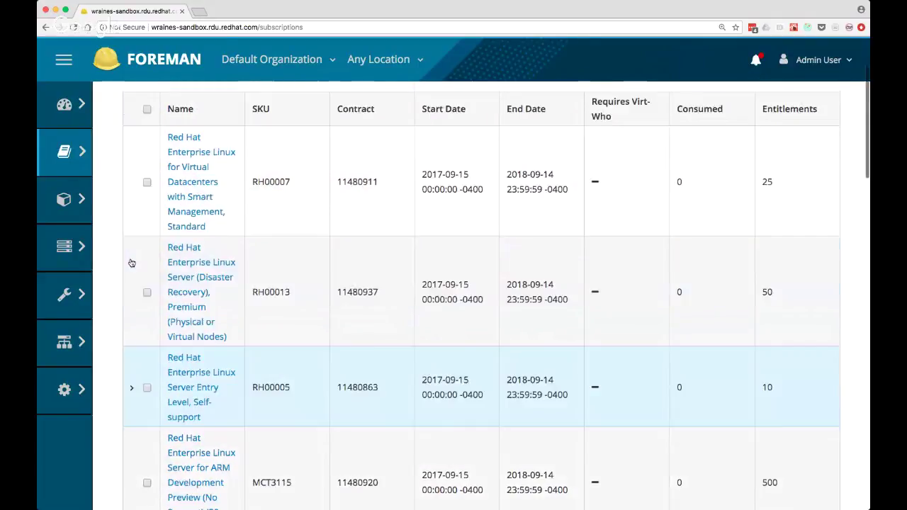
scroll(130, 262, down, 3)
scroll(130, 263, down, 2)
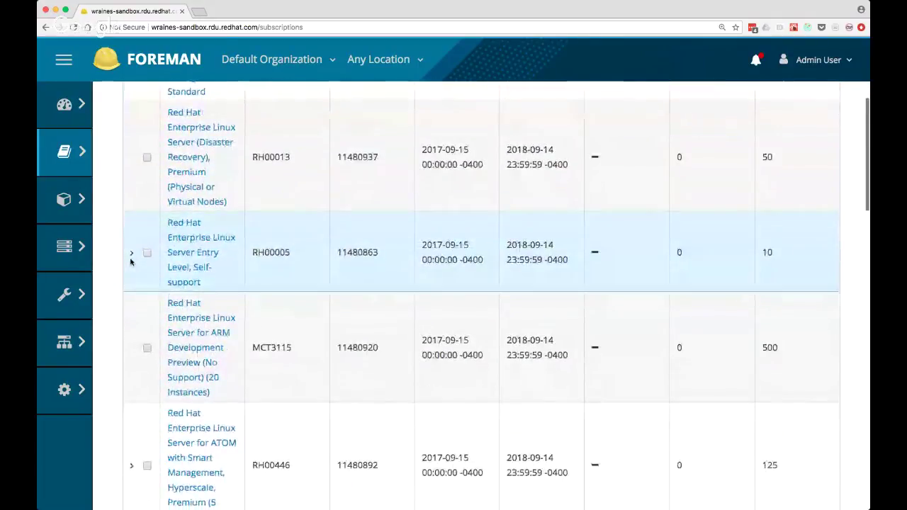
click(132, 255)
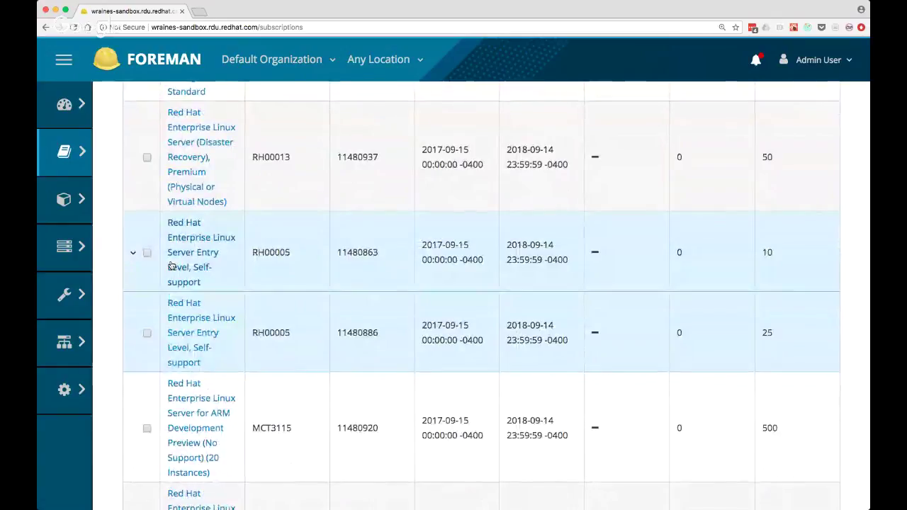
View the details of the first Red Hat Enterprise Linux Server Entry Level, Self-support subscription and return to the subscriptions list
scroll(171, 266, down, 1)
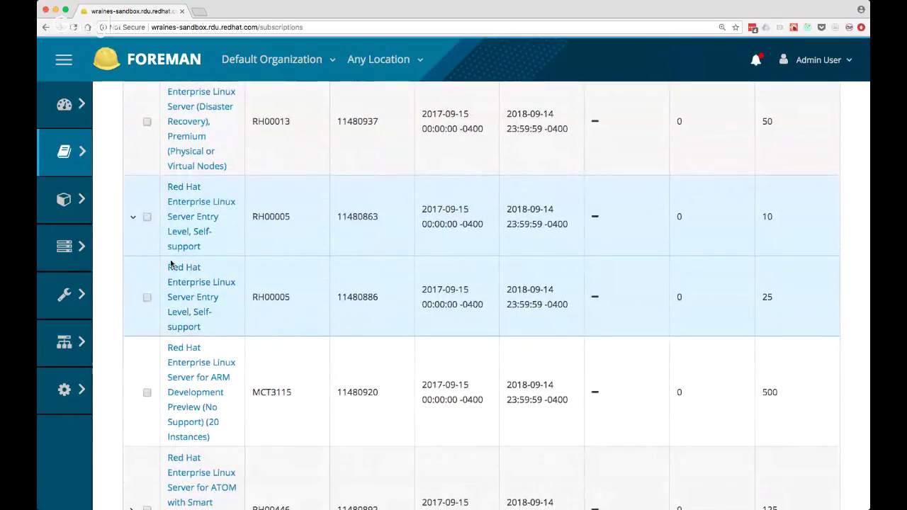
click(179, 218)
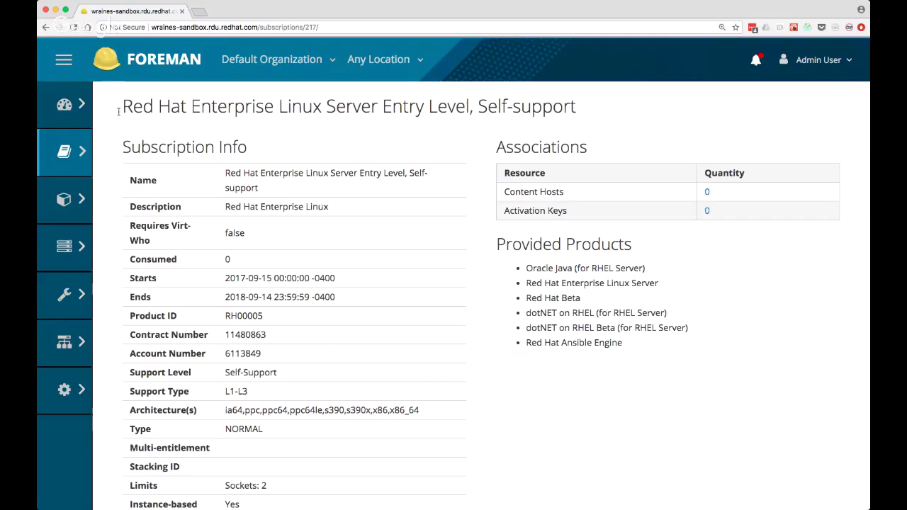
click(45, 27)
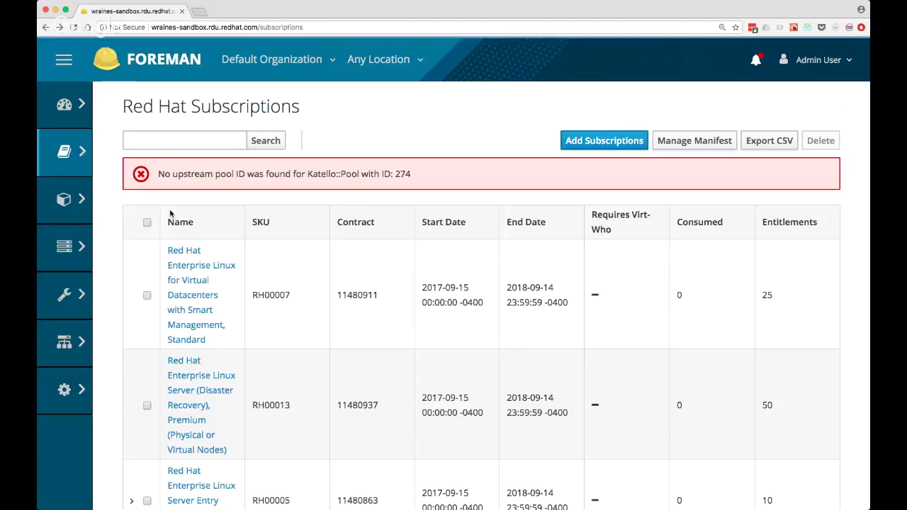
click(147, 295)
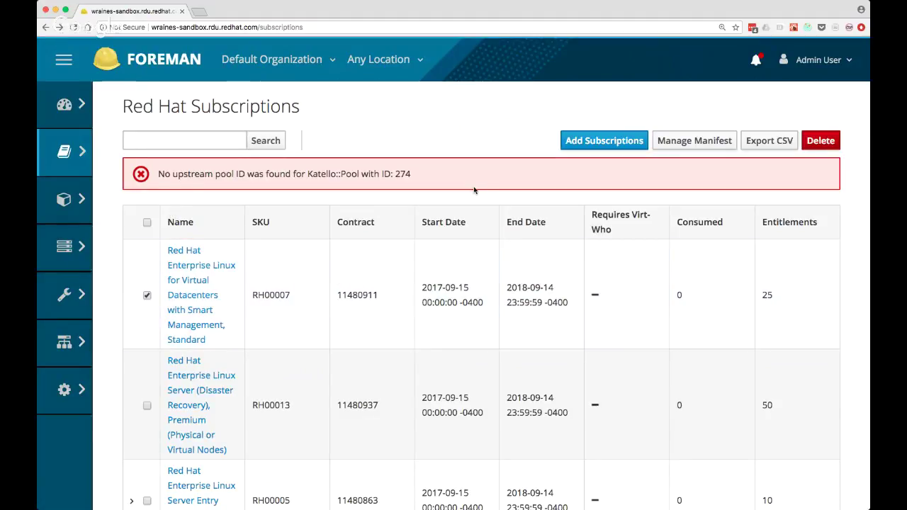
click(820, 146)
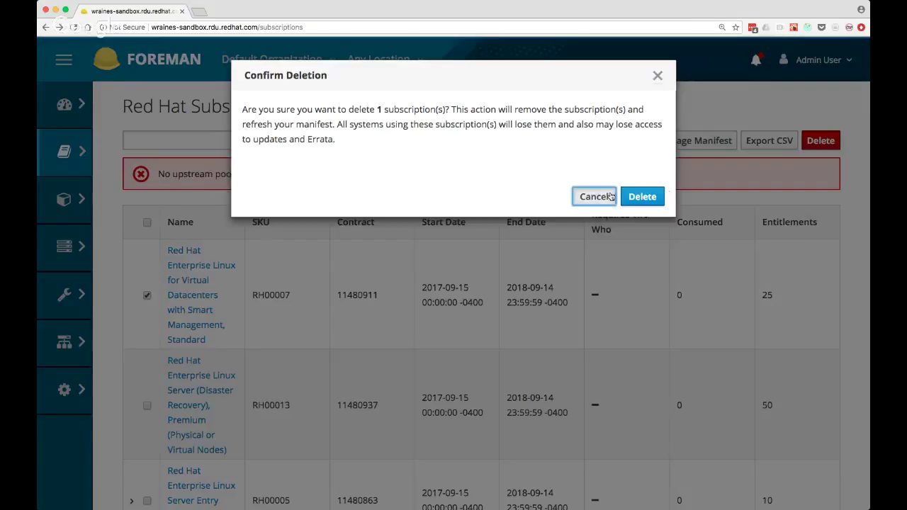
click(594, 196)
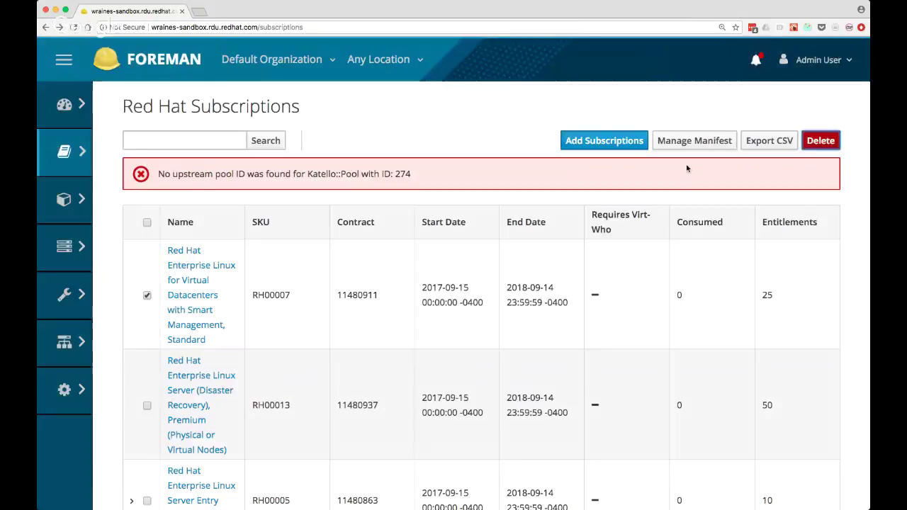
Export the Default Organization's Red Hat subscriptions list as a CSV file
click(753, 144)
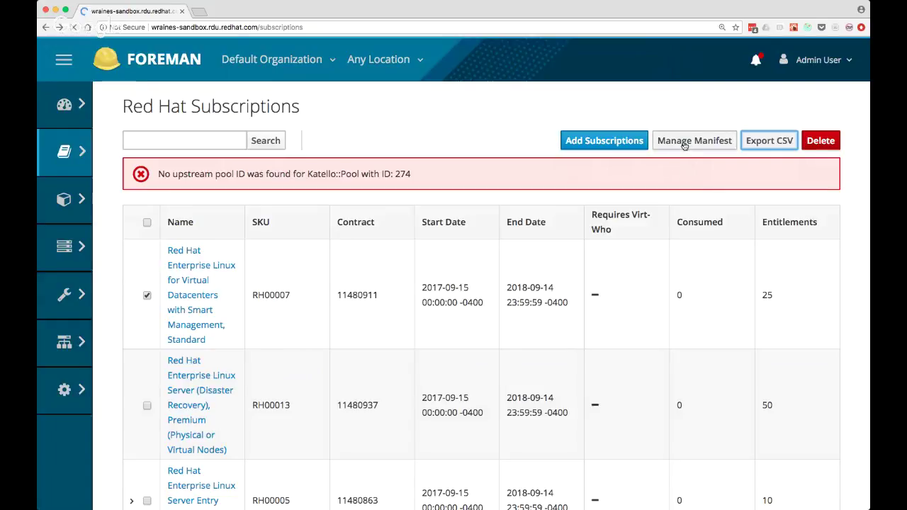
click(645, 141)
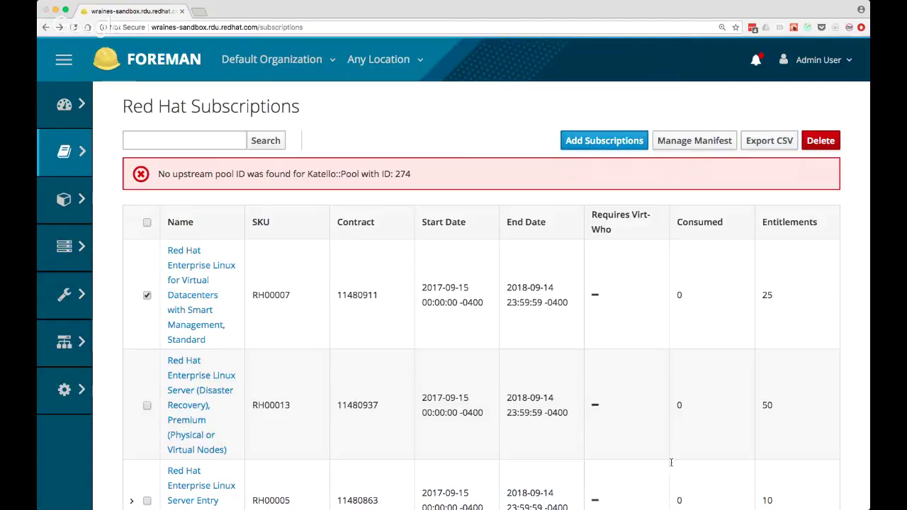
Review the Default Organization's manifest settings and manifest history, leaving the manifest as it is
click(712, 138)
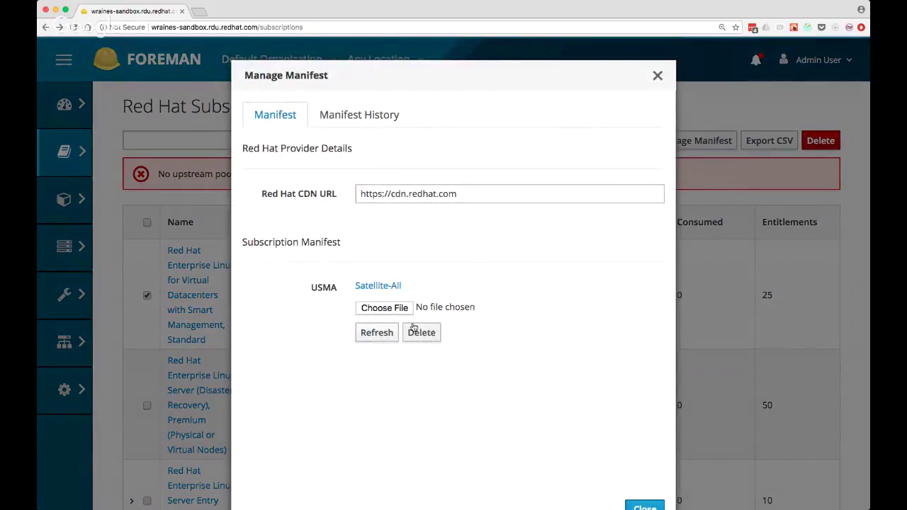
click(363, 122)
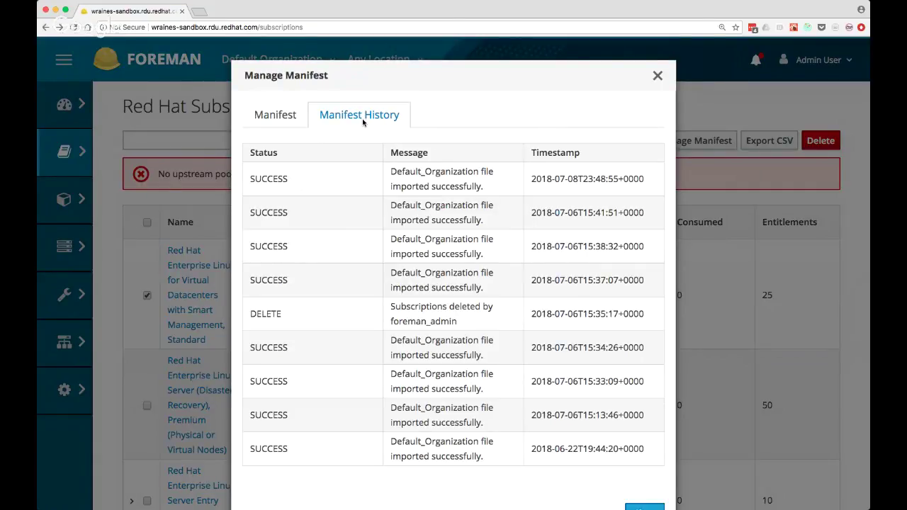
click(656, 77)
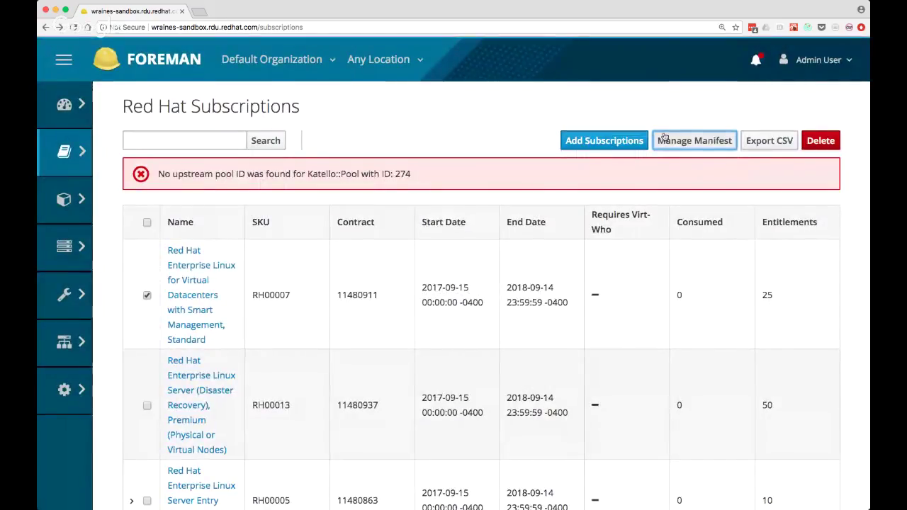
click(664, 139)
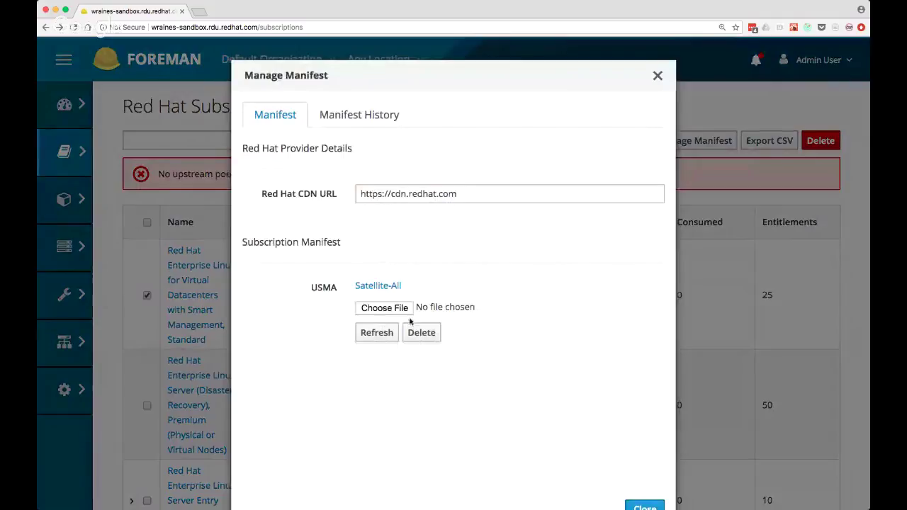
click(656, 76)
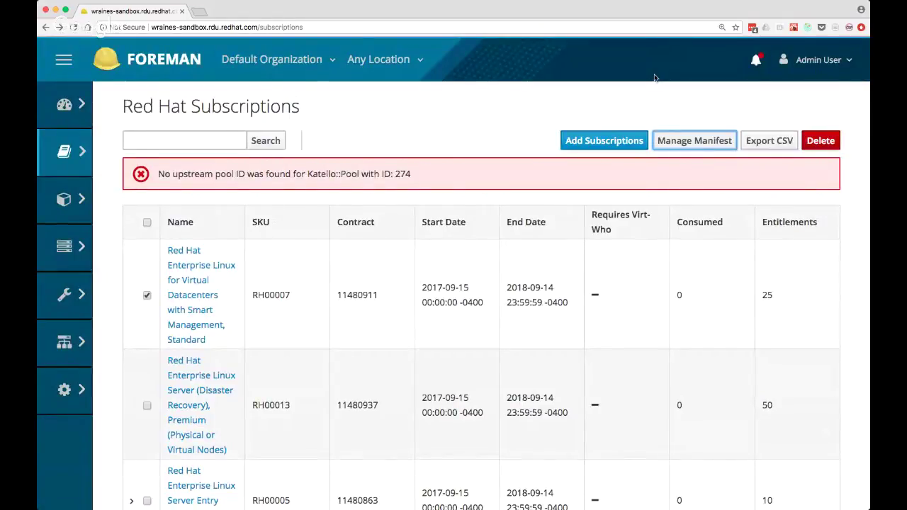
Start adding subscriptions and set the quantity to allocate for the first Red Hat Satellite Infrastructure Subscription to 25
click(627, 138)
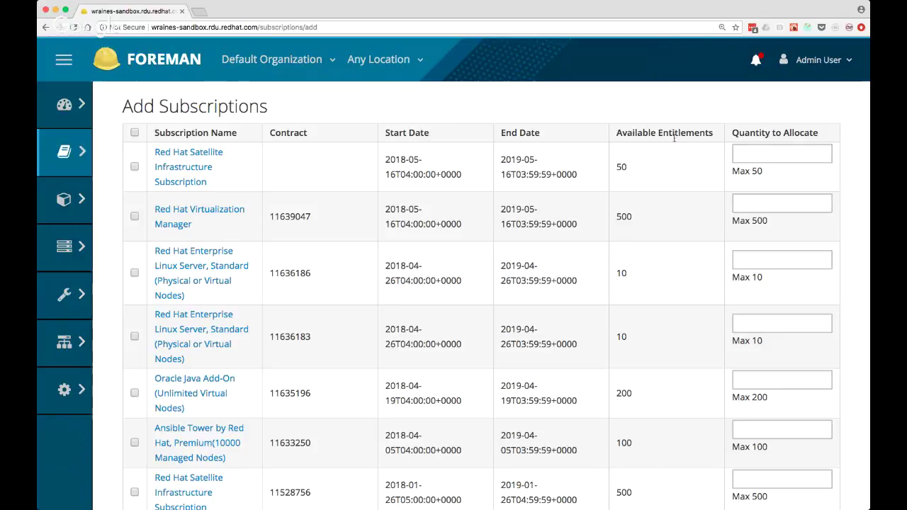
click(743, 150)
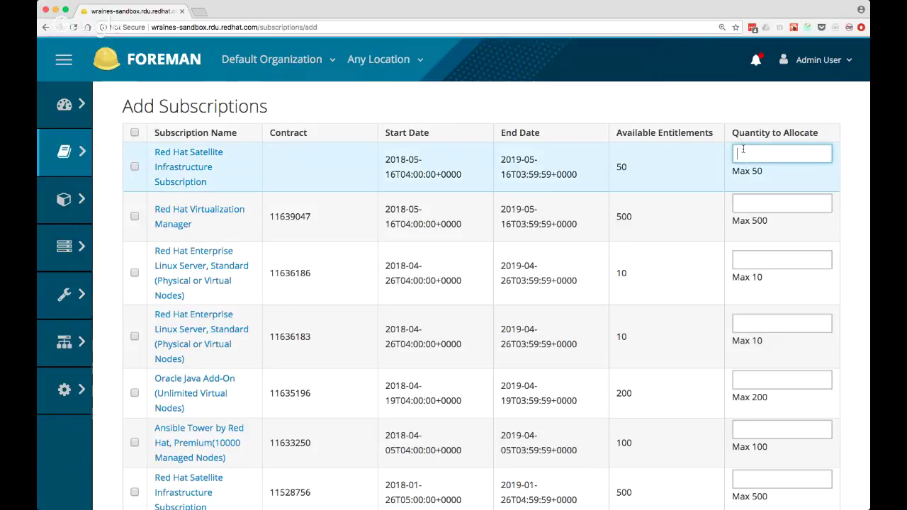
text(25)
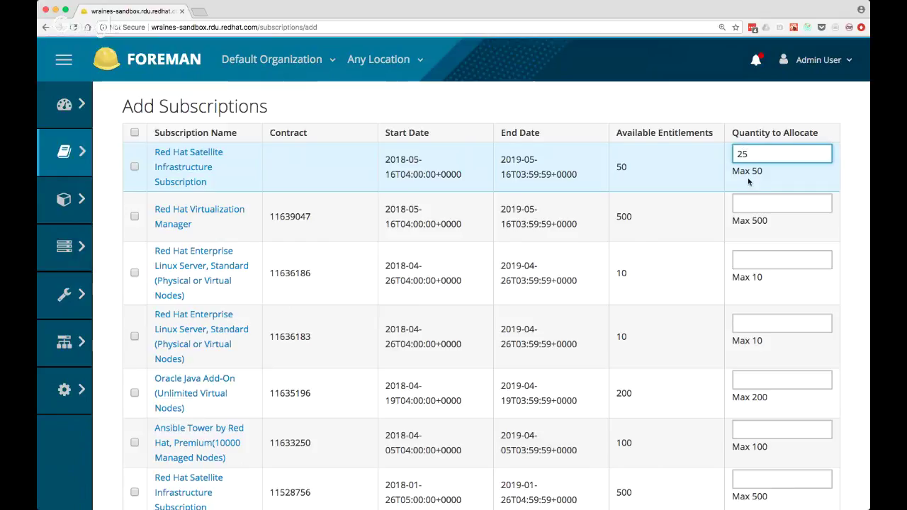
click(749, 204)
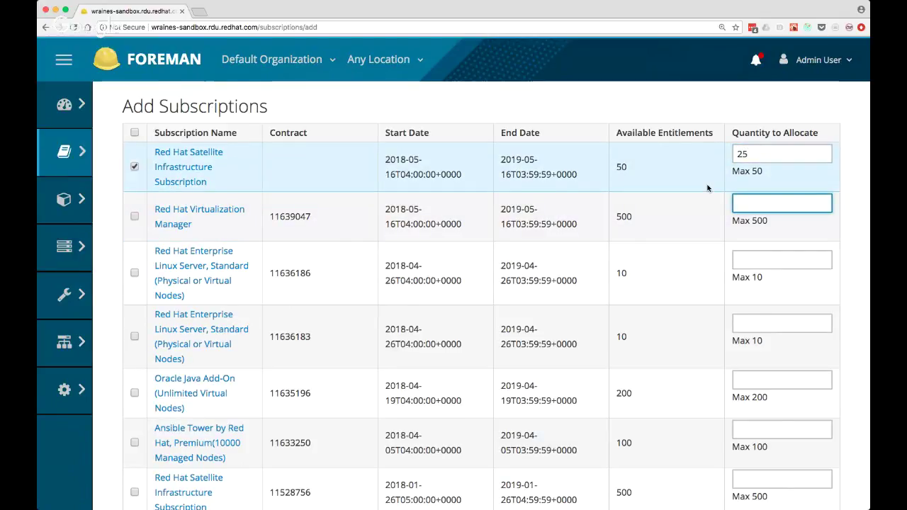
Submit the new subscription allocation and check the subscriptions page while the entitlements are being bound
scroll(707, 188, down, 3)
scroll(708, 189, down, 10)
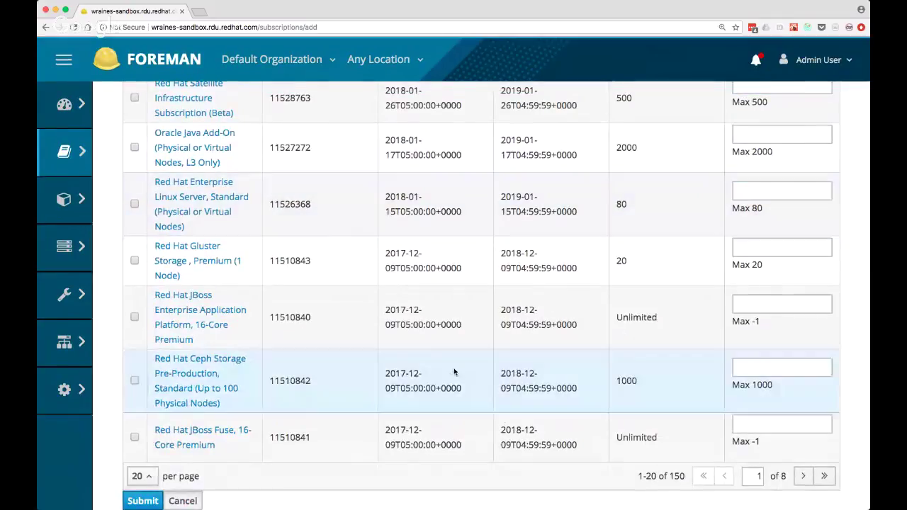
click(151, 502)
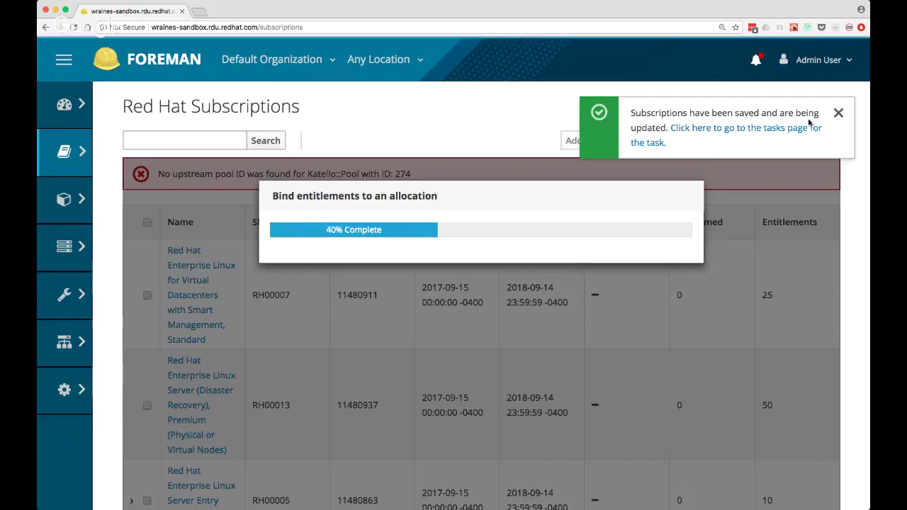
scroll(836, 114, down, 2)
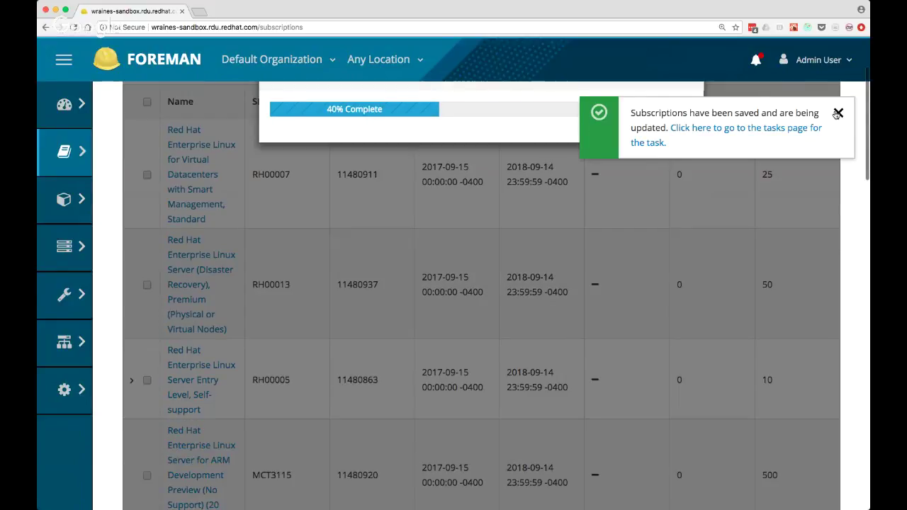
Dismiss the saved-subscriptions notification, monitor the entitlement binding until it ends, and dismiss the task notification
click(838, 113)
scroll(778, 158, up, 1)
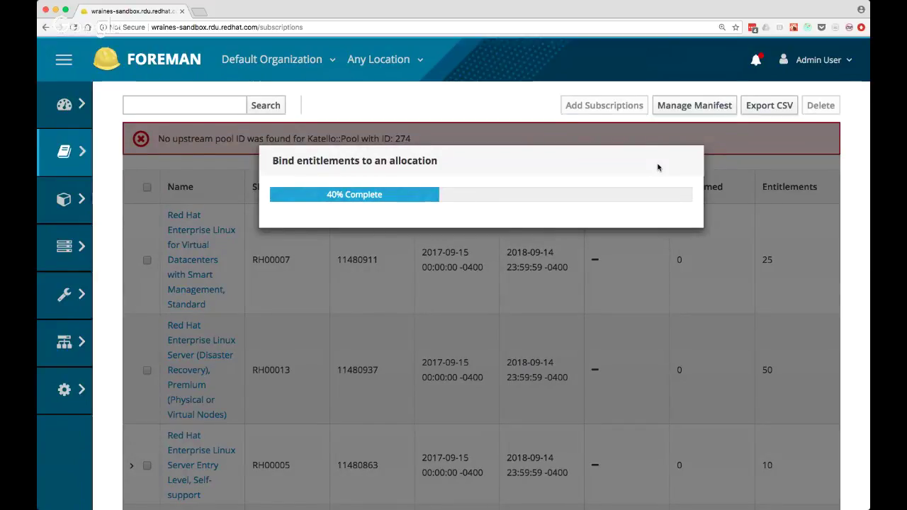
scroll(658, 167, up, 1)
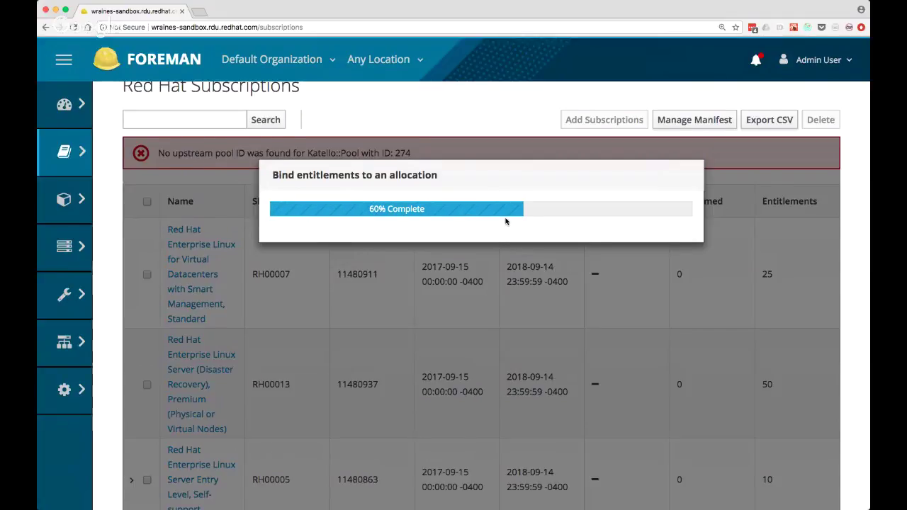
scroll(506, 222, up, 1)
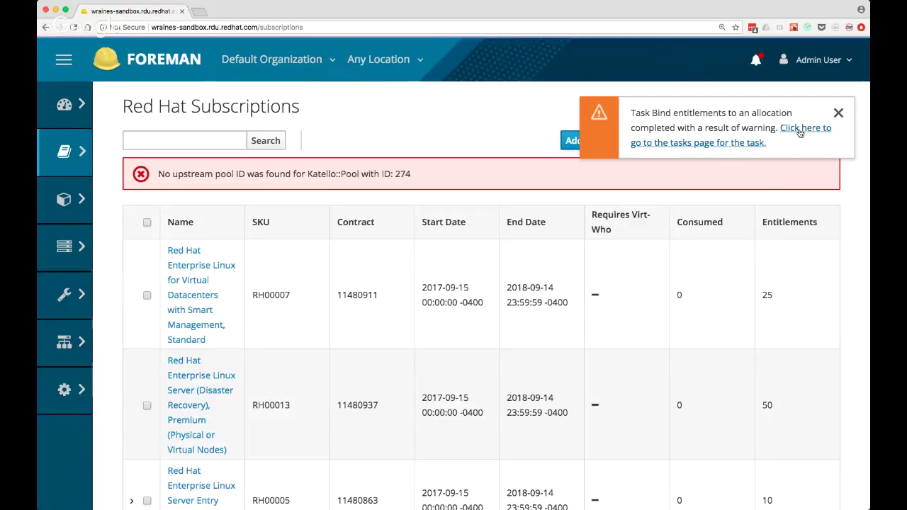
click(836, 114)
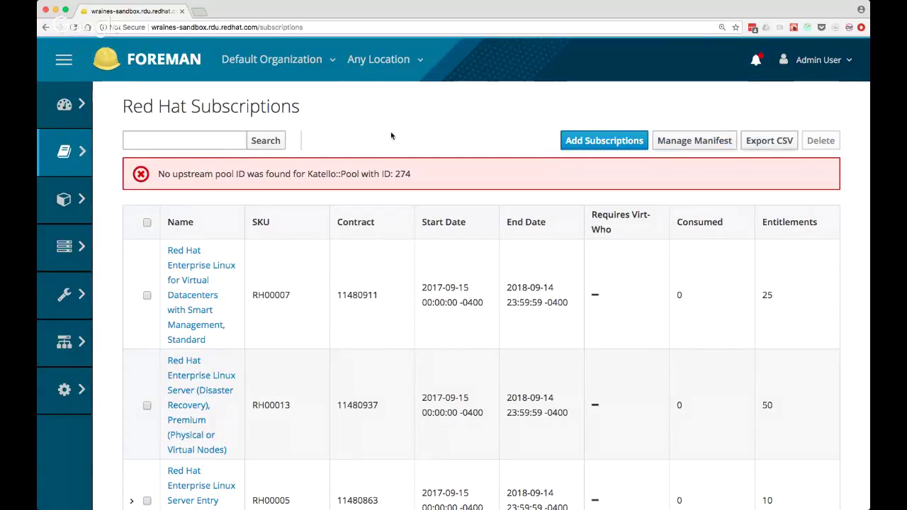
Enter name= in the subscriptions search to show the available subscription names, and close the suggestions without searching
click(184, 142)
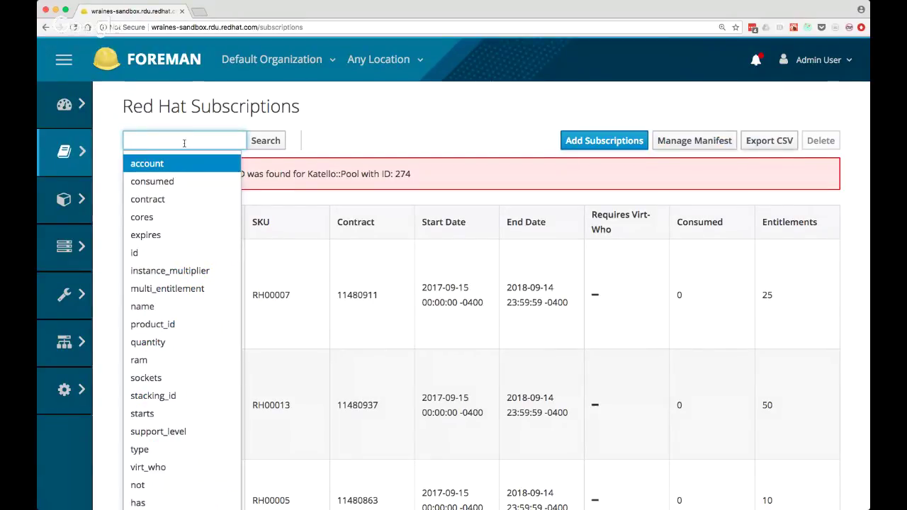
text(name=)
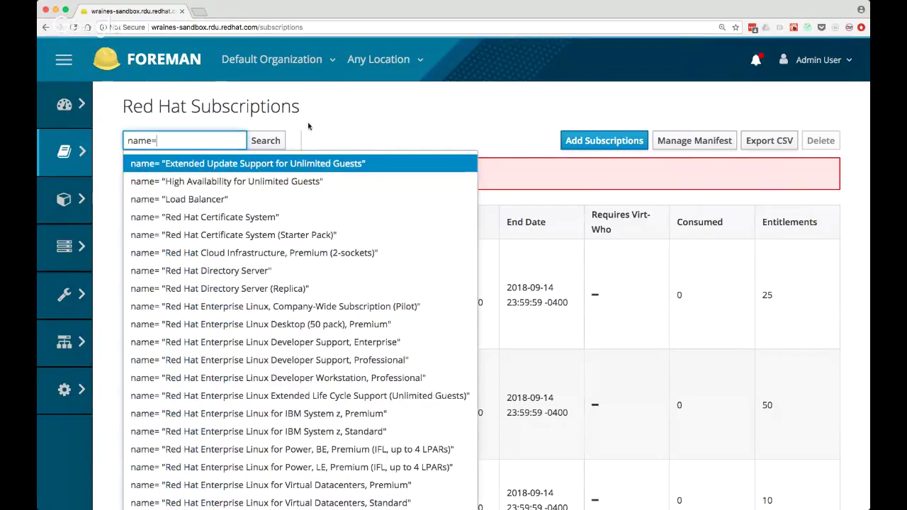
click(330, 117)
Examine the Red Hat Subscriptions list, including SKUs, contracts, dates and entitlement quantities
scroll(329, 169, down, 1)
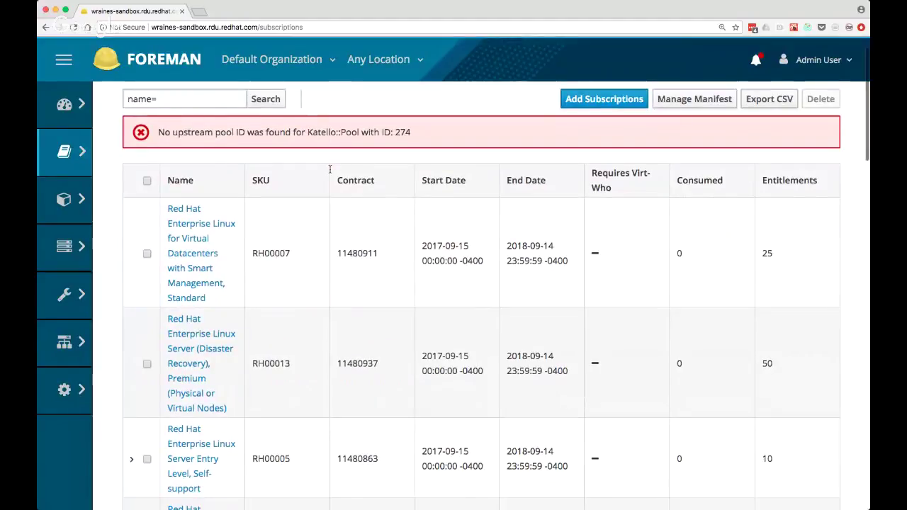
scroll(330, 168, down, 2)
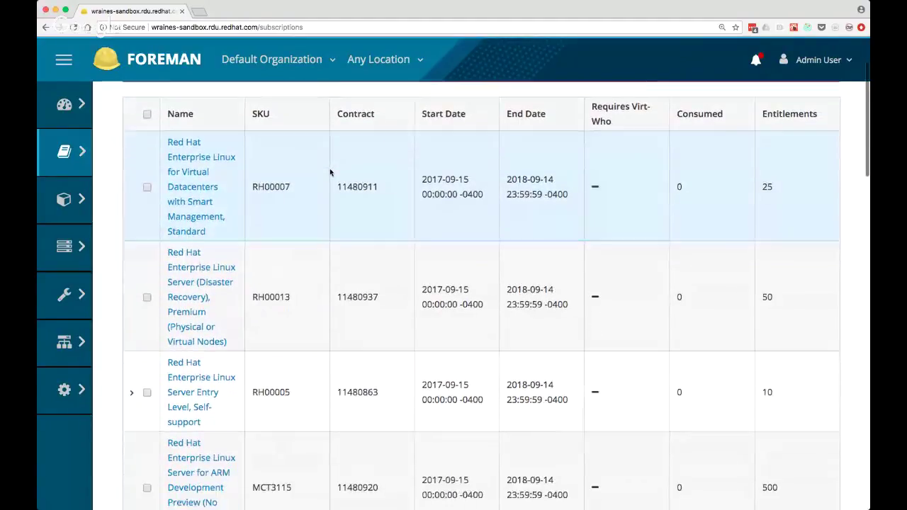
scroll(330, 172, down, 1)
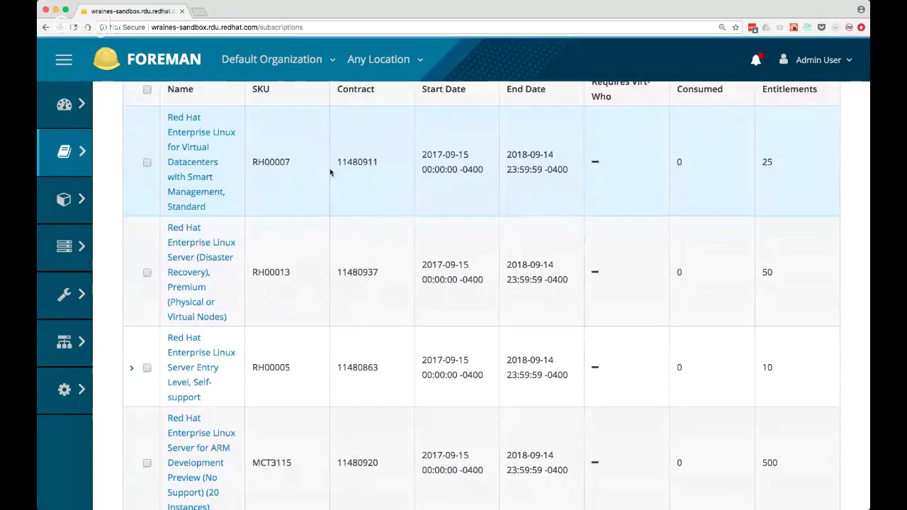
scroll(330, 172, up, 2)
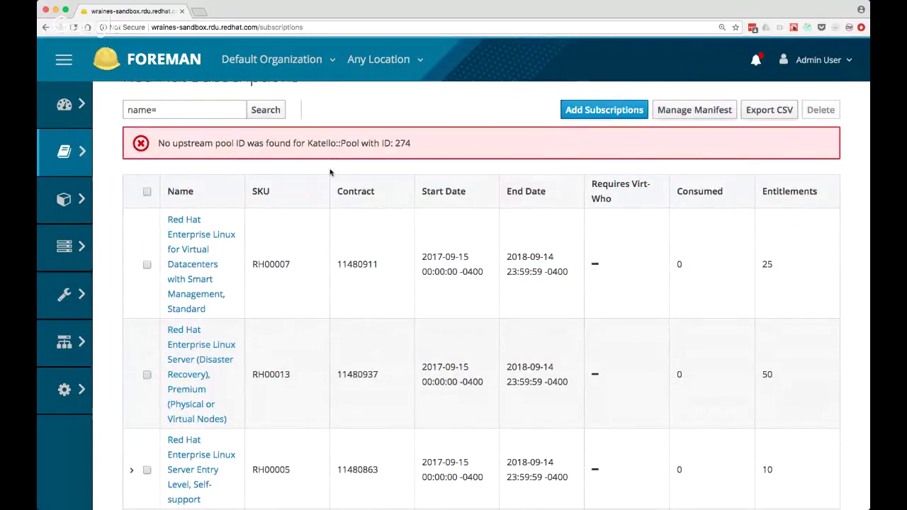
scroll(330, 172, up, 1)
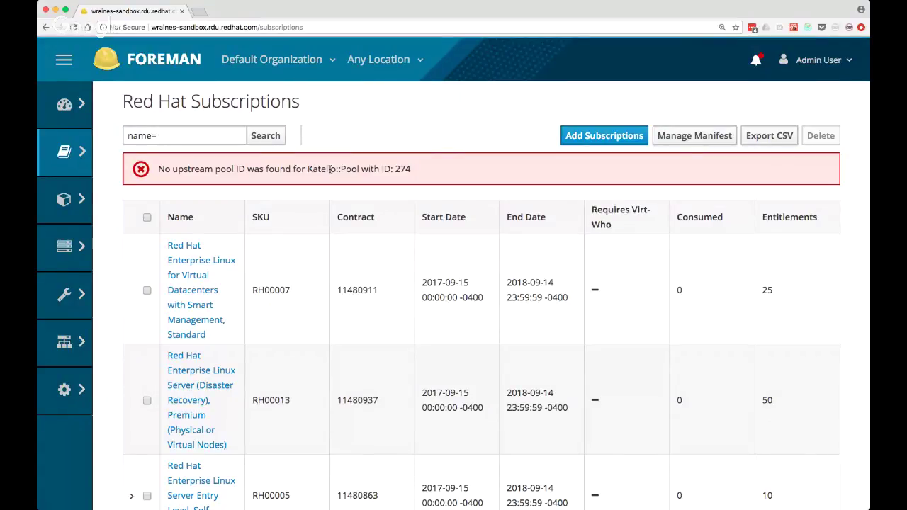
scroll(329, 169, down, 1)
scroll(330, 170, down, 8)
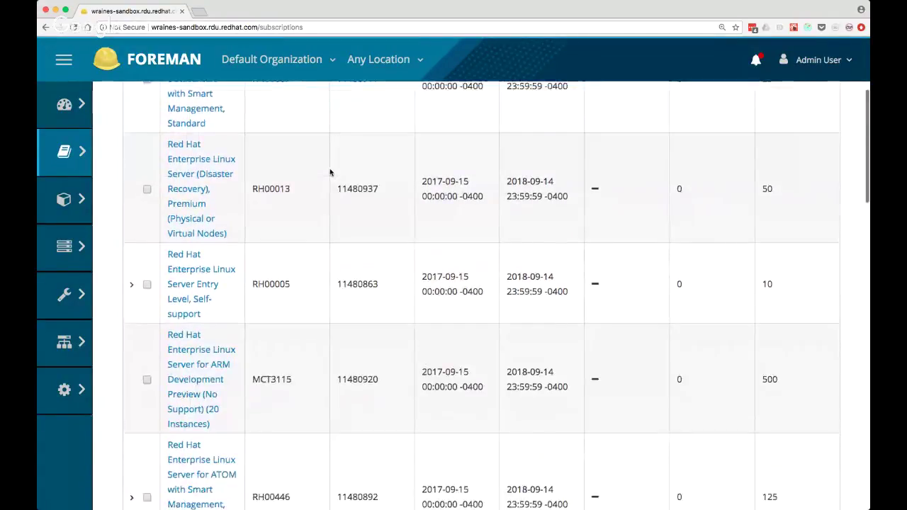
scroll(329, 172, down, 3)
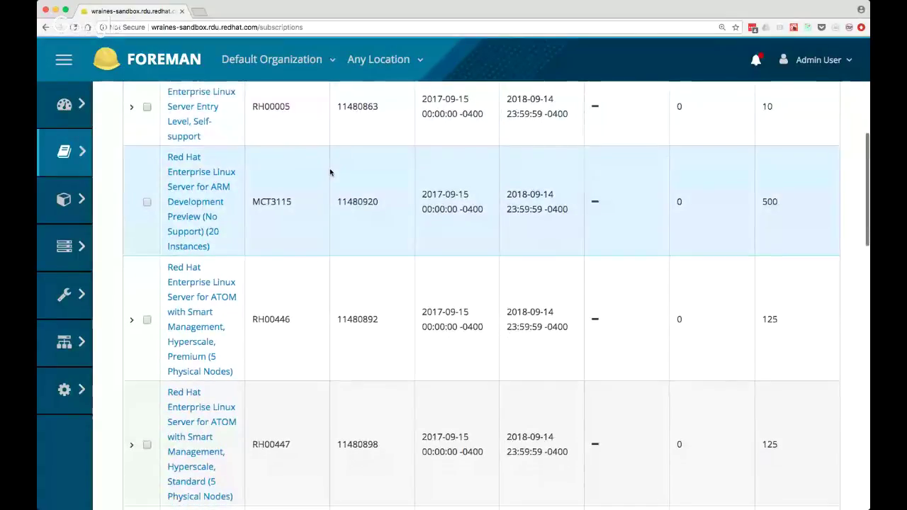
scroll(329, 172, up, 10)
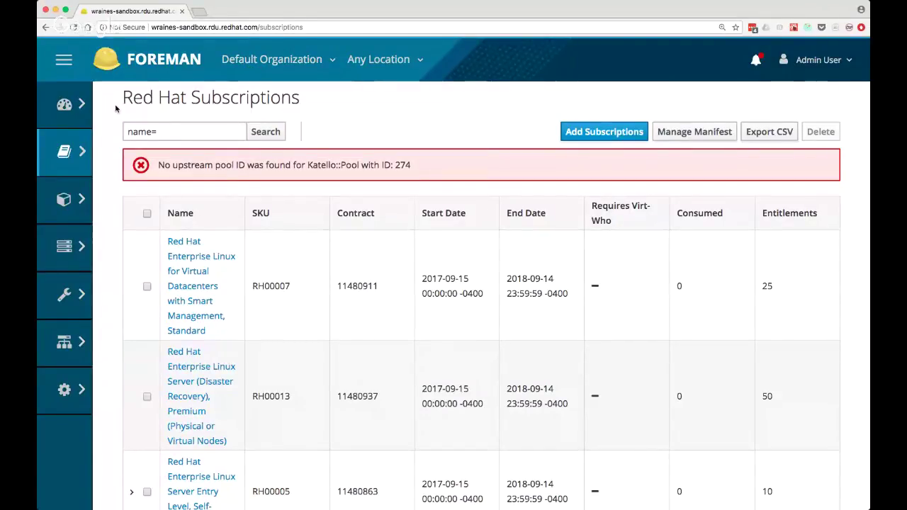
Check the Bind entitlements to an allocation entry in the Foreman tasks list, and return to the subscriptions page
mouse_move(88, 146)
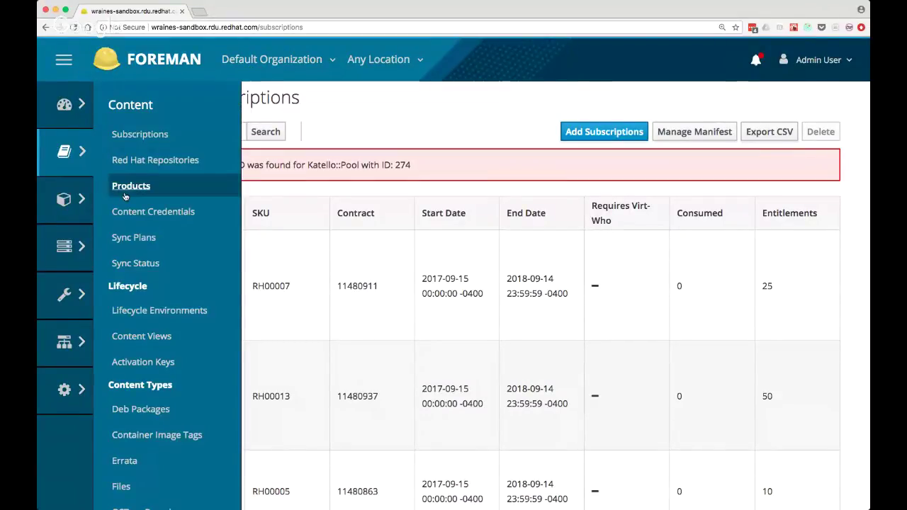
scroll(124, 197, up, 1)
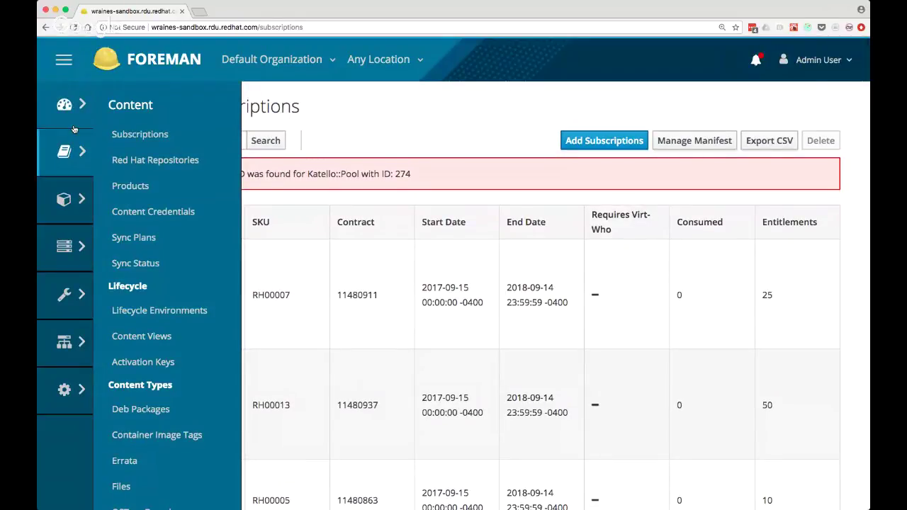
mouse_move(71, 114)
click(116, 309)
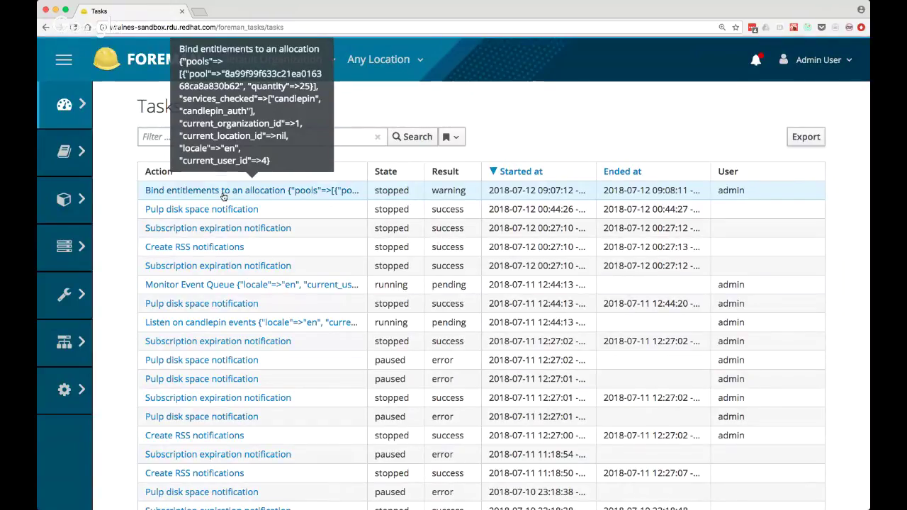
click(44, 27)
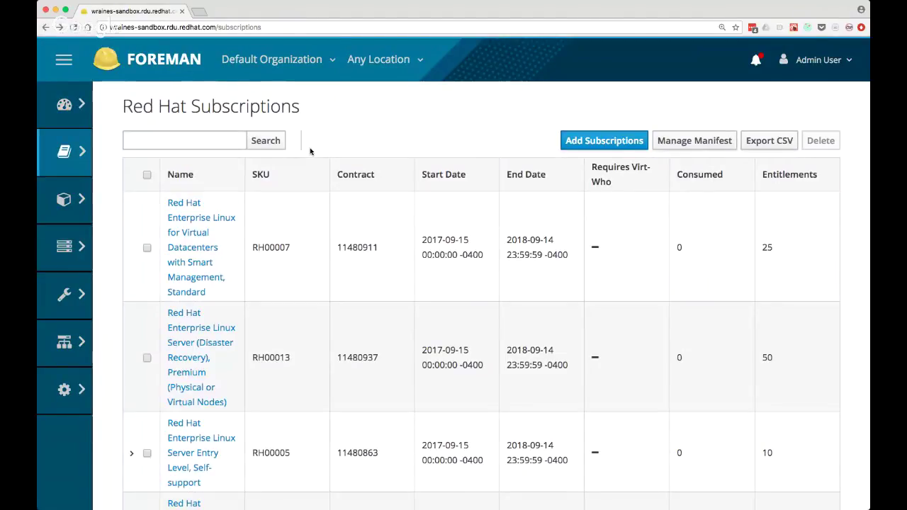
Refresh the Satellite-All subscription manifest, monitor the task on the subscriptions page, and dismiss its completion notification
click(678, 145)
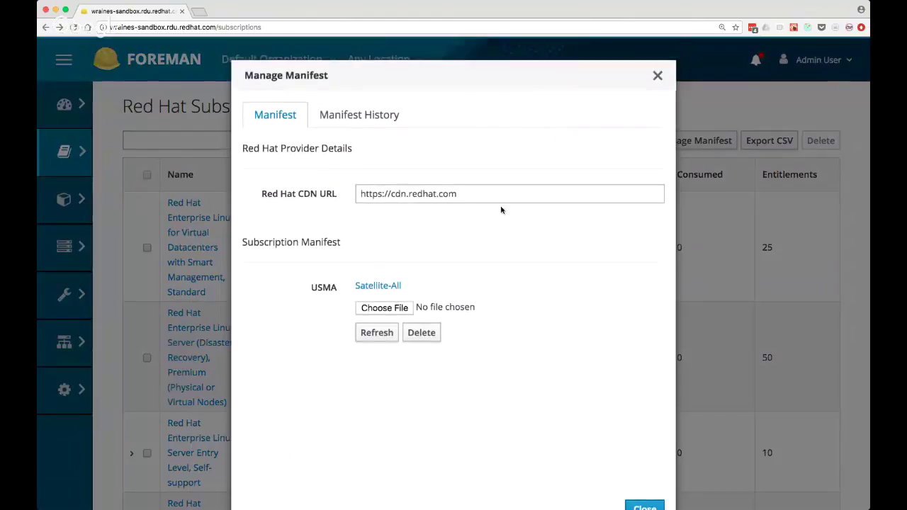
click(381, 334)
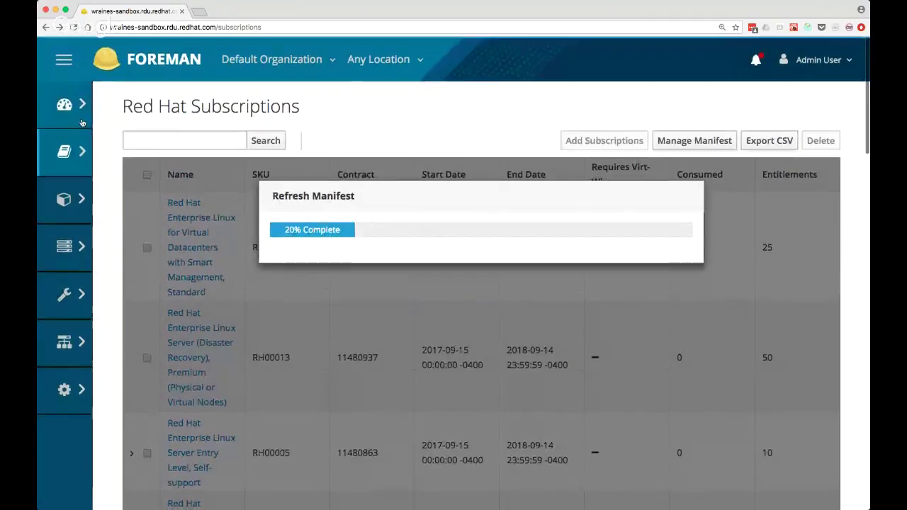
scroll(116, 132, down, 3)
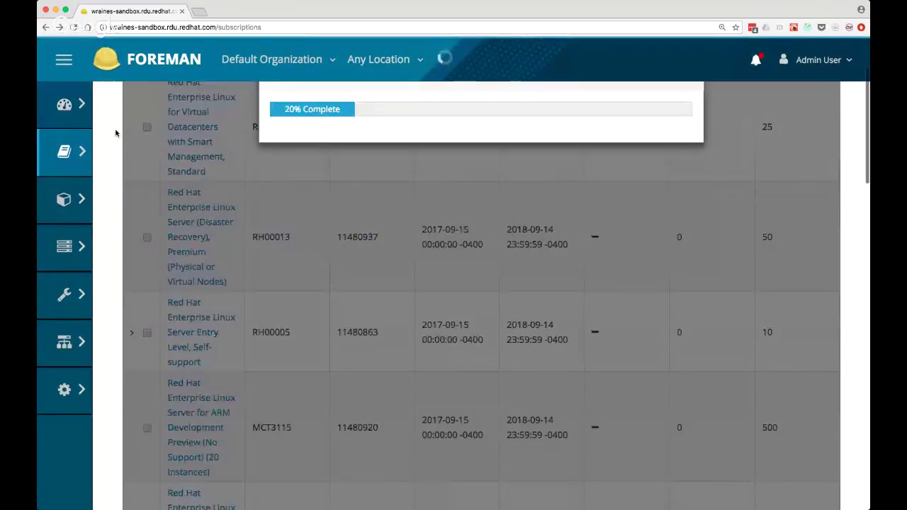
click(95, 73)
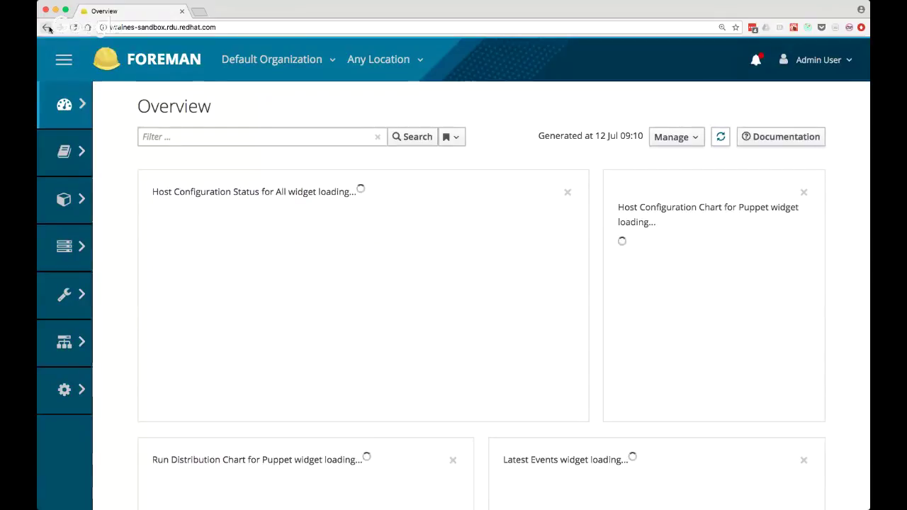
click(47, 28)
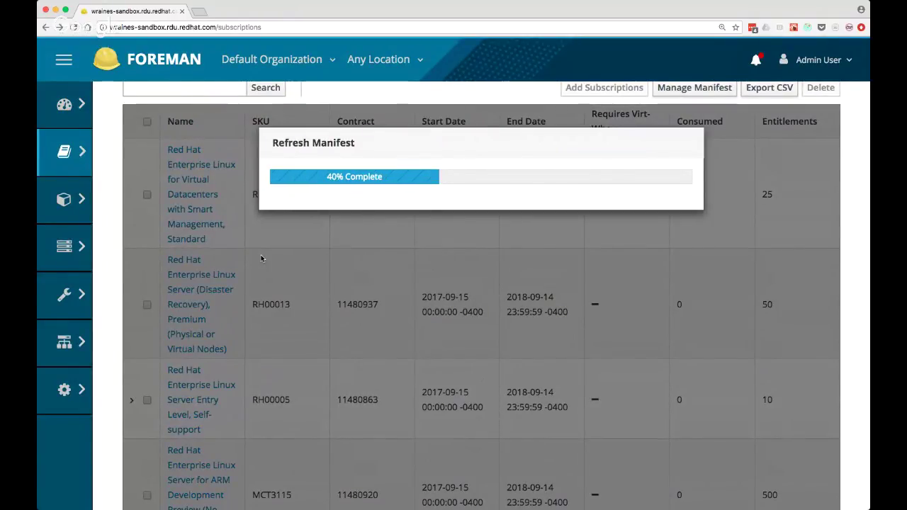
scroll(261, 259, up, 1)
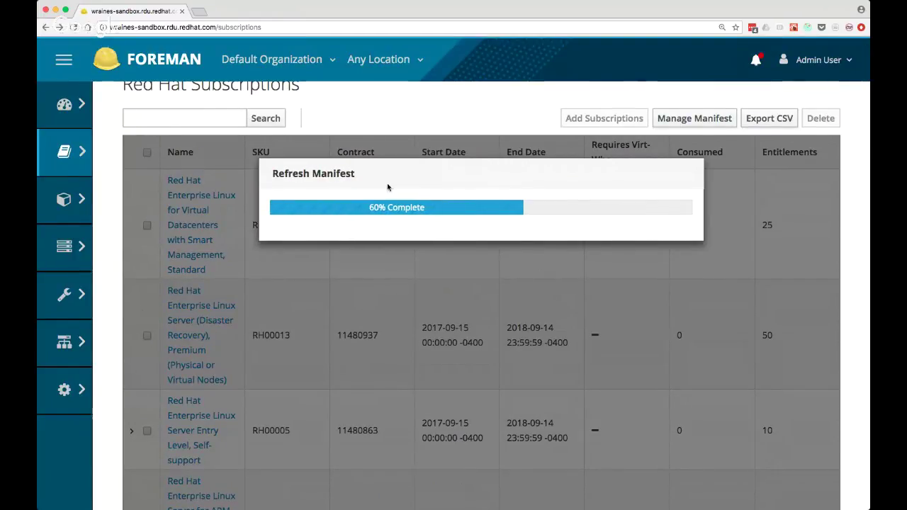
scroll(387, 186, up, 1)
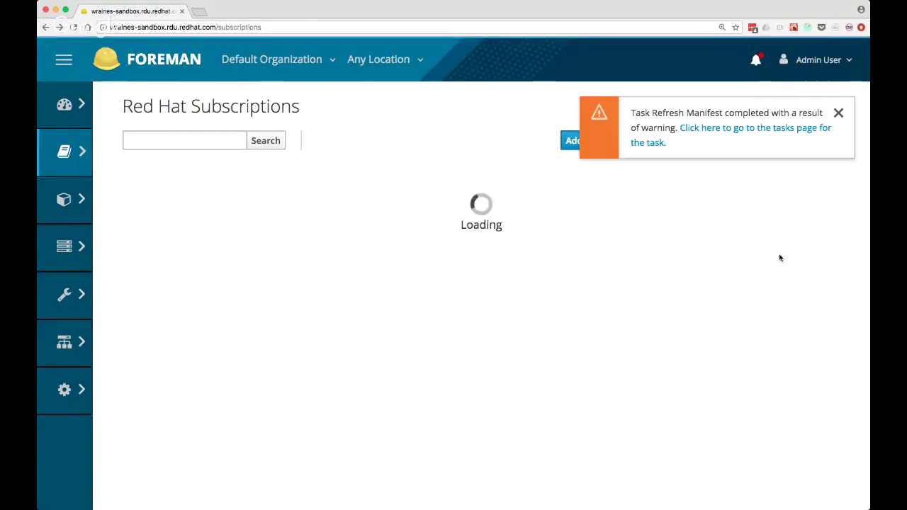
click(839, 113)
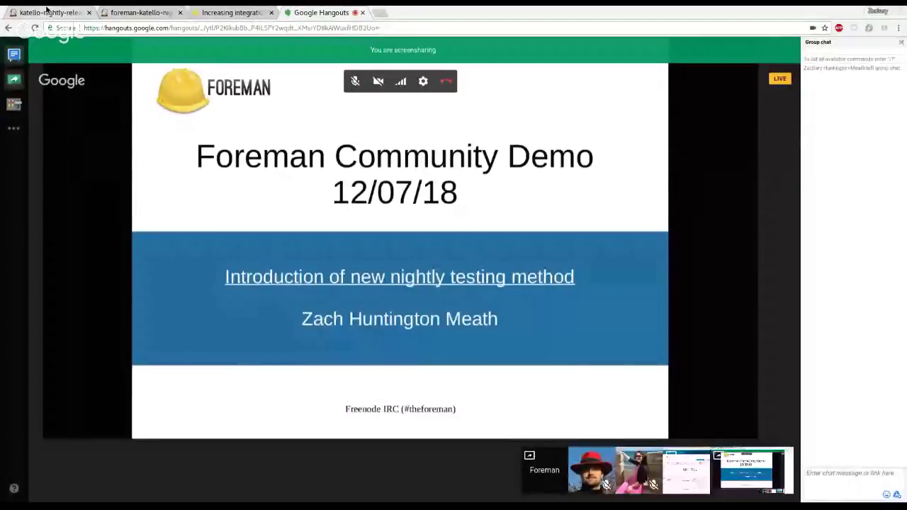
Switch to Jenkins and review the stage views of the katello-nightly-release and foreman-katello-nightly-test pipelines
click(47, 12)
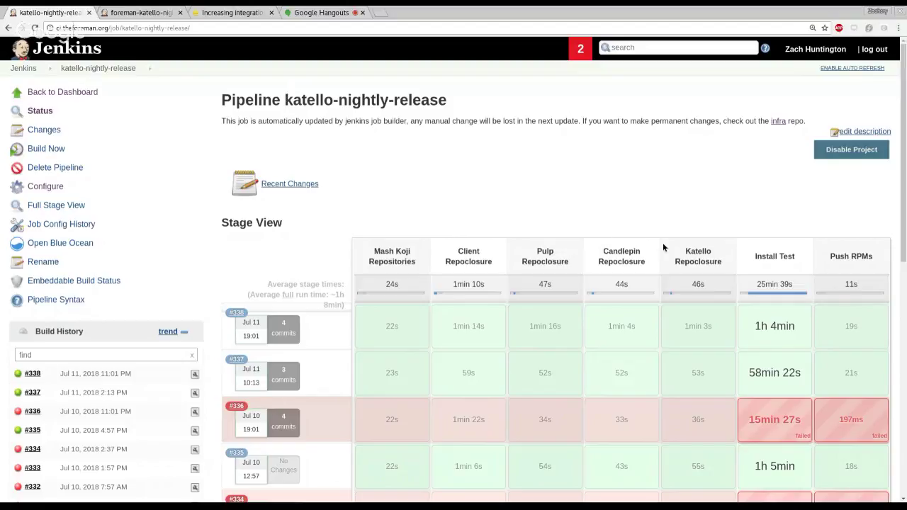
mouse_move(783, 314)
click(130, 13)
scroll(487, 247, down, 1)
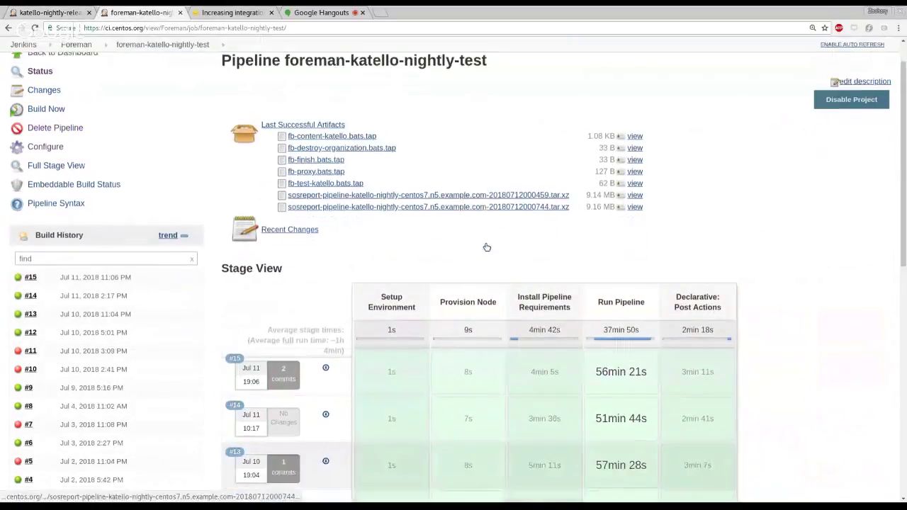
scroll(487, 247, down, 2)
scroll(485, 241, up, 3)
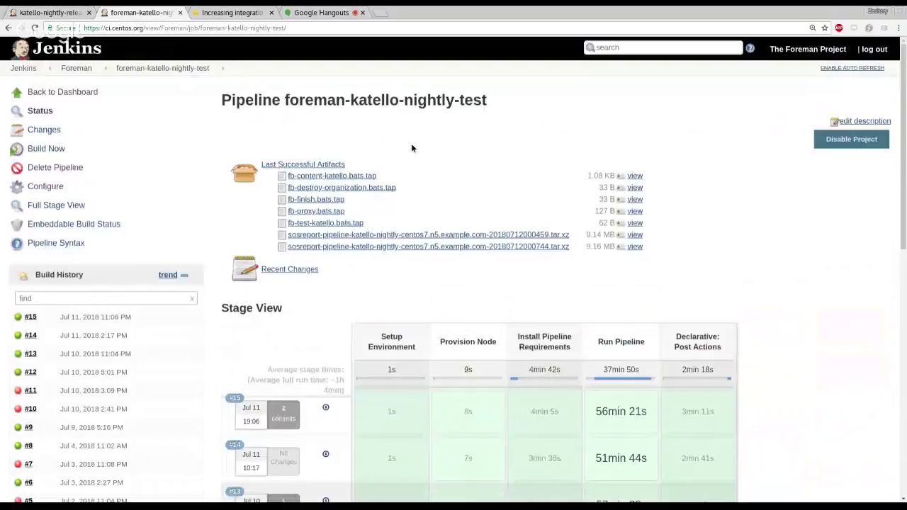
scroll(448, 328, down, 2)
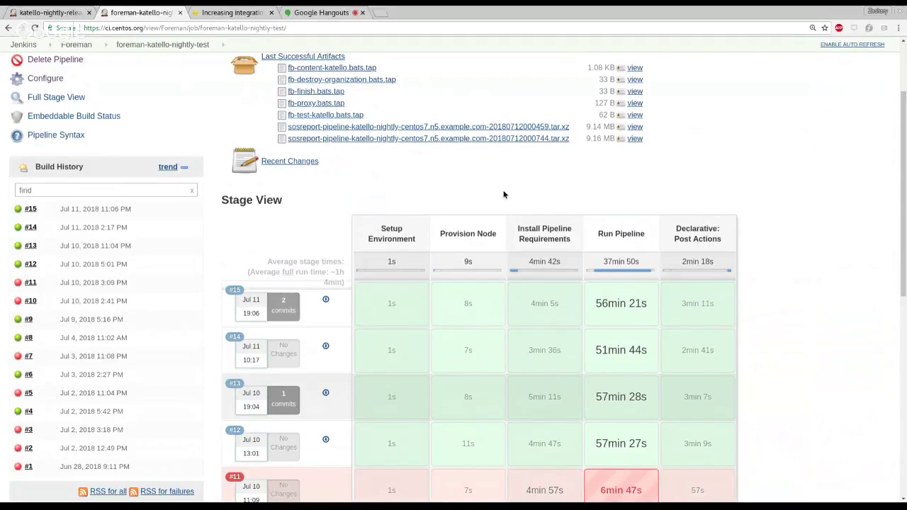
scroll(504, 195, up, 3)
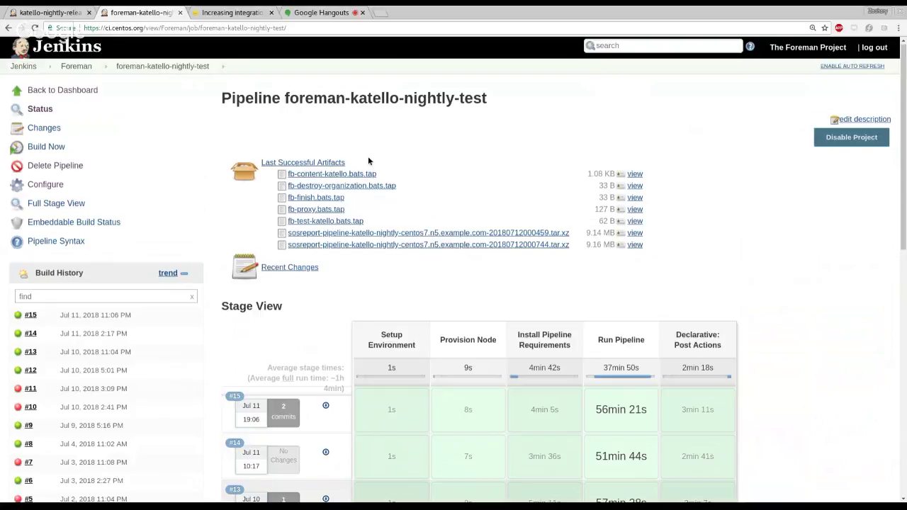
View the Increasing integration testing post on the Foreman community forum, and switch to Google Hangouts to stop screensharing
click(231, 11)
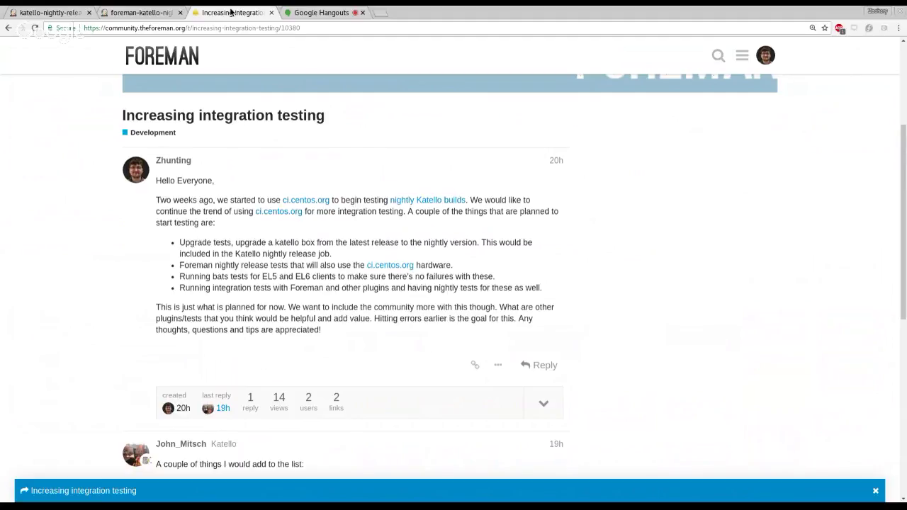
click(322, 13)
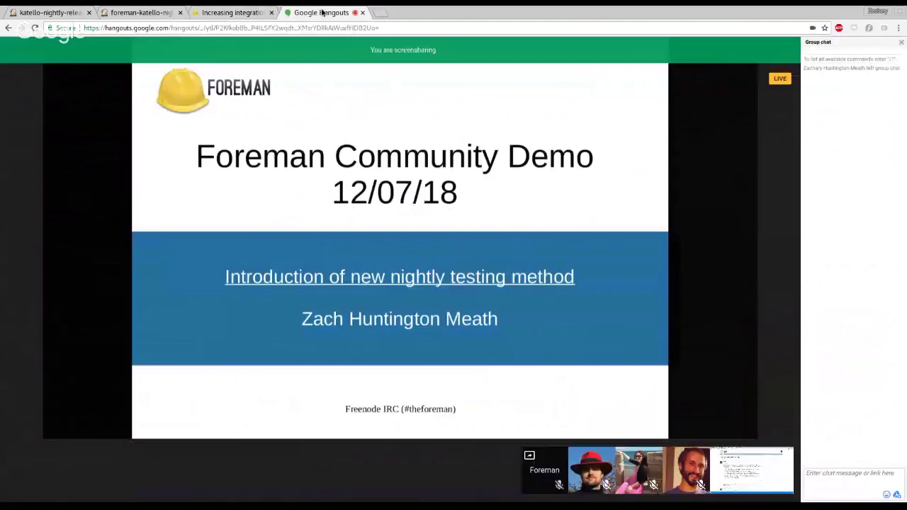
mouse_move(366, 298)
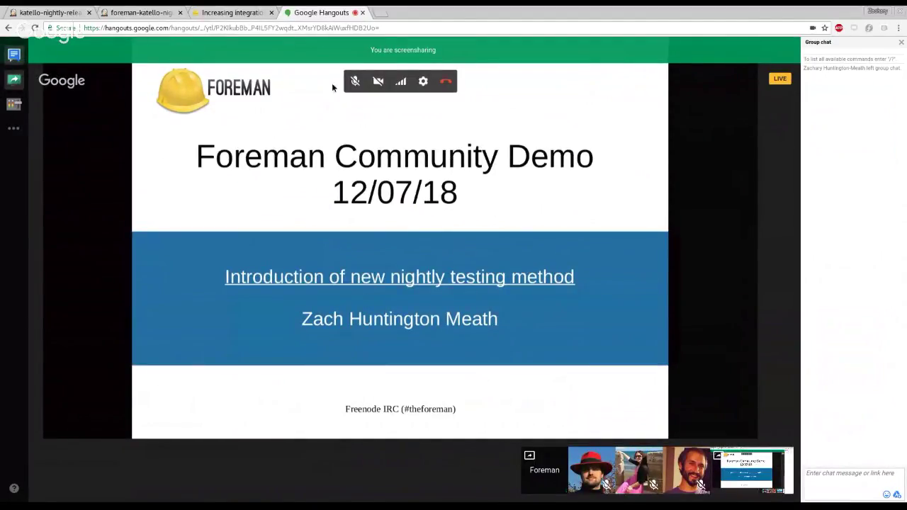
click(14, 79)
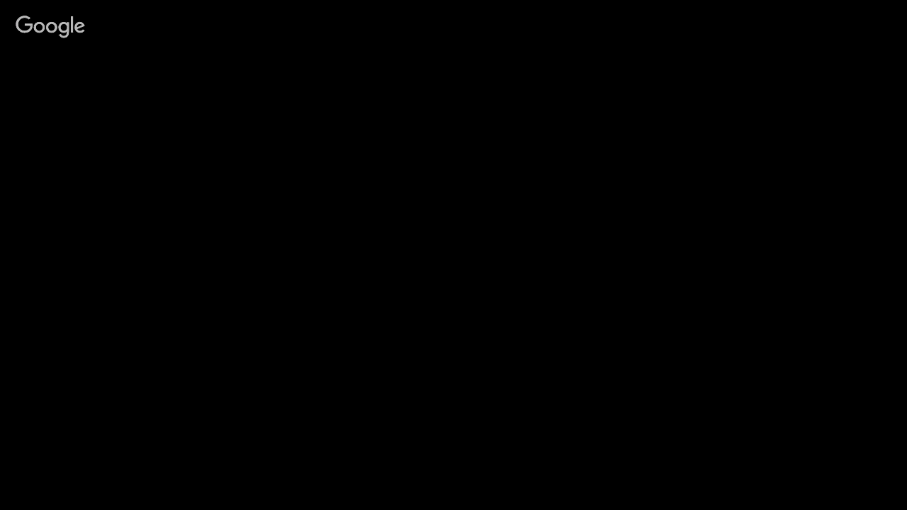
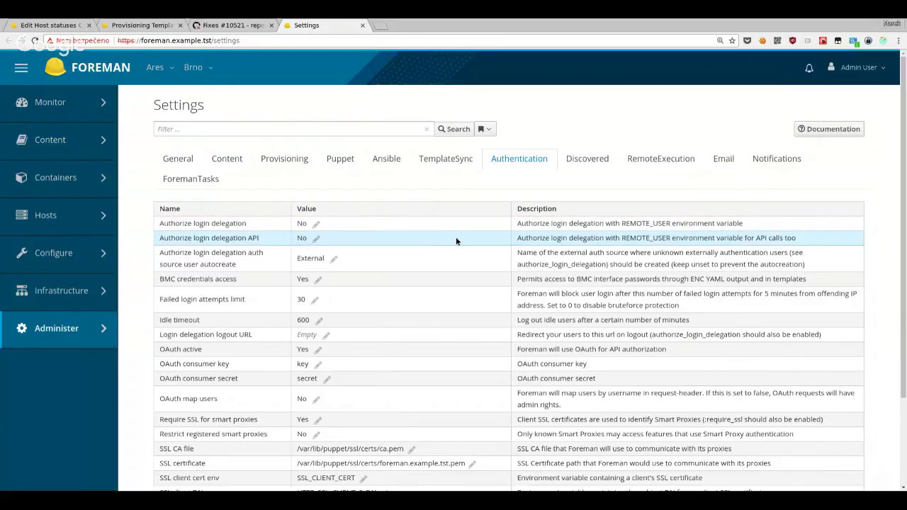
Highlight the Failed login attempts limit entry in the authentication settings
drag(245, 300, 158, 300)
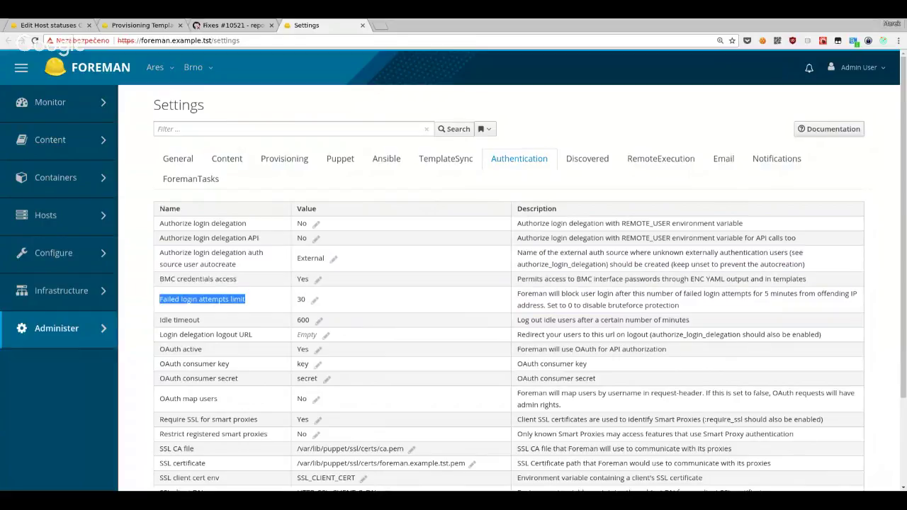
key(alt+Tab)
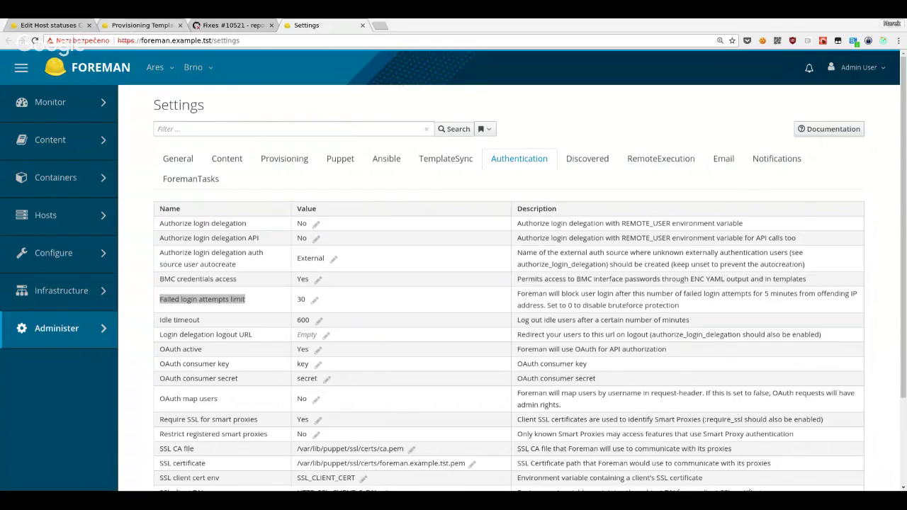
Start a new report template from the Report Templates page and name it Demo
key(ctrl+2)
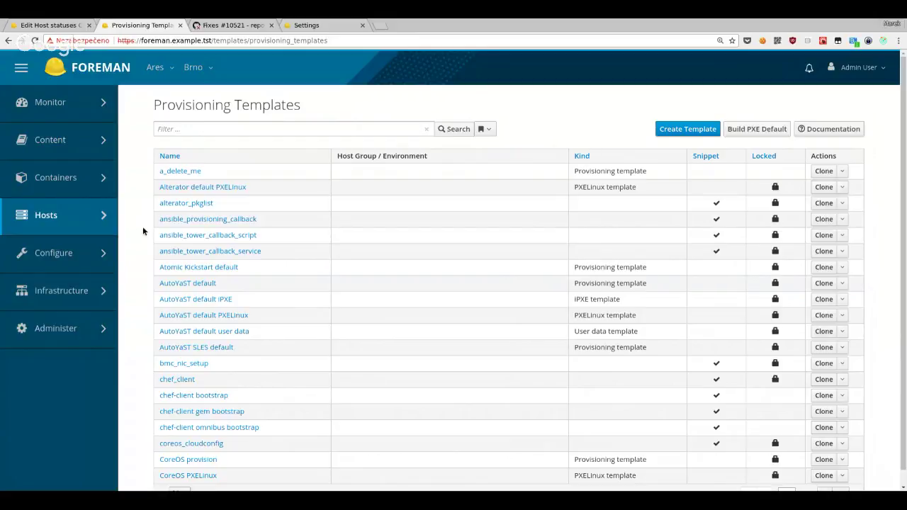
mouse_move(95, 231)
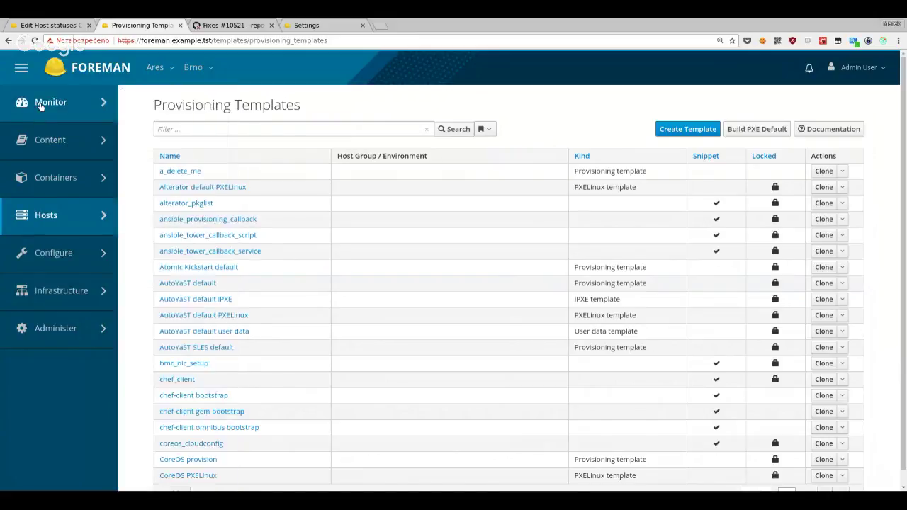
mouse_move(42, 104)
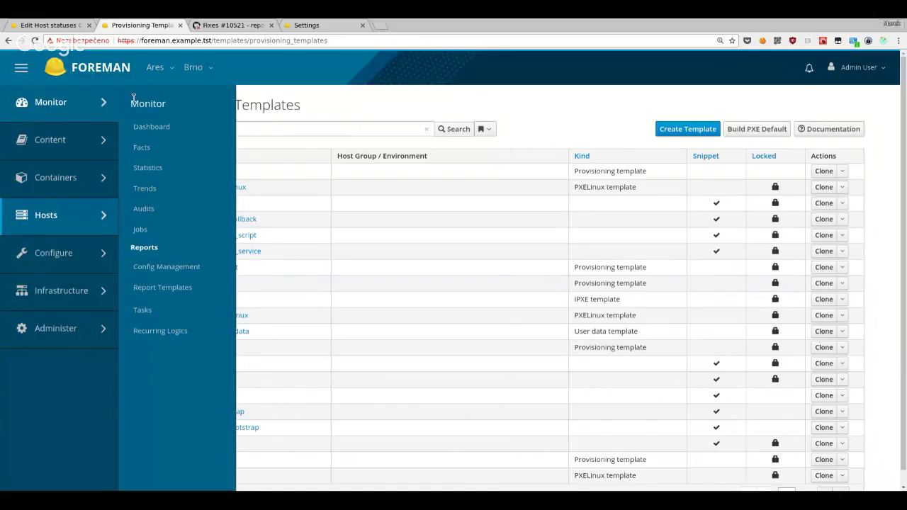
click(158, 288)
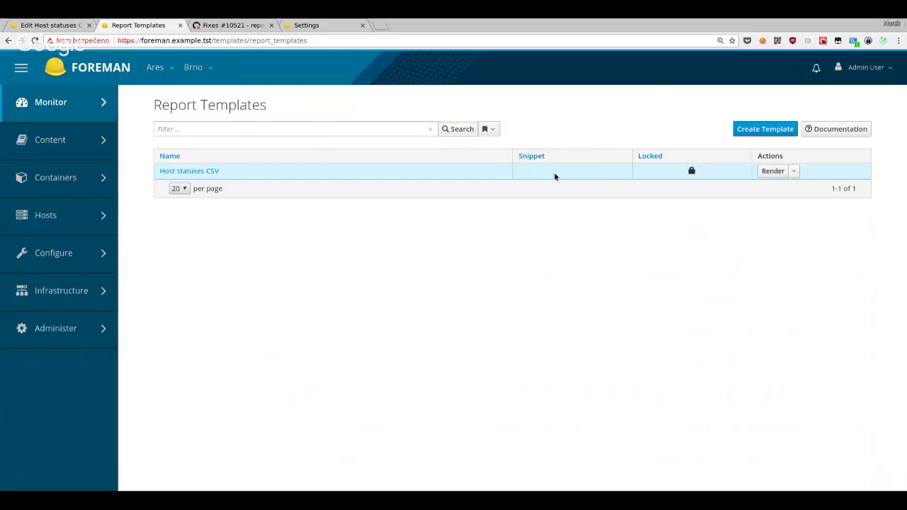
click(753, 130)
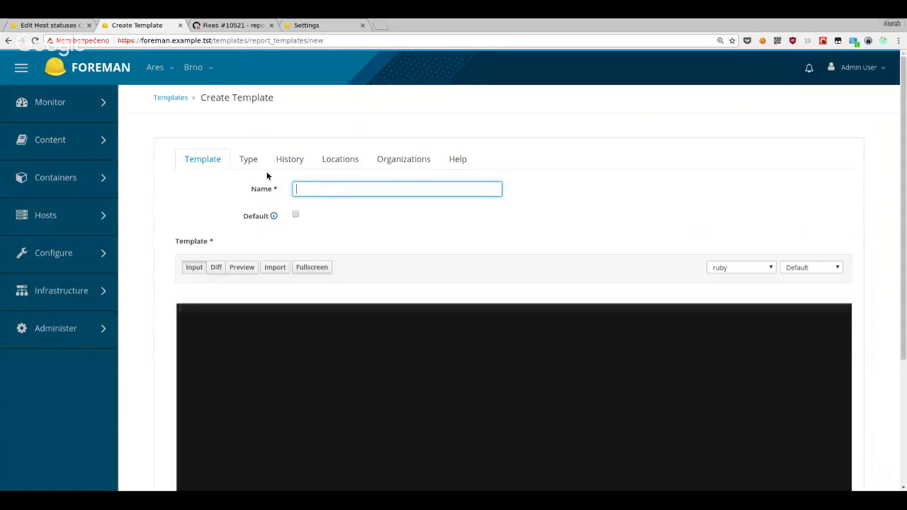
text(Demo)
Write the header row "| Host | IP | Mac |" in the template body, followed by a line of dashes
click(330, 314)
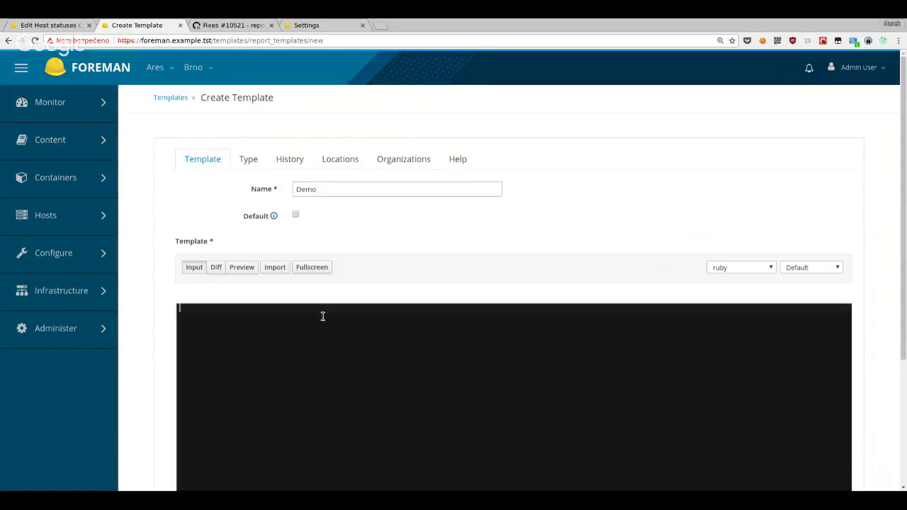
scroll(321, 316, down, 1)
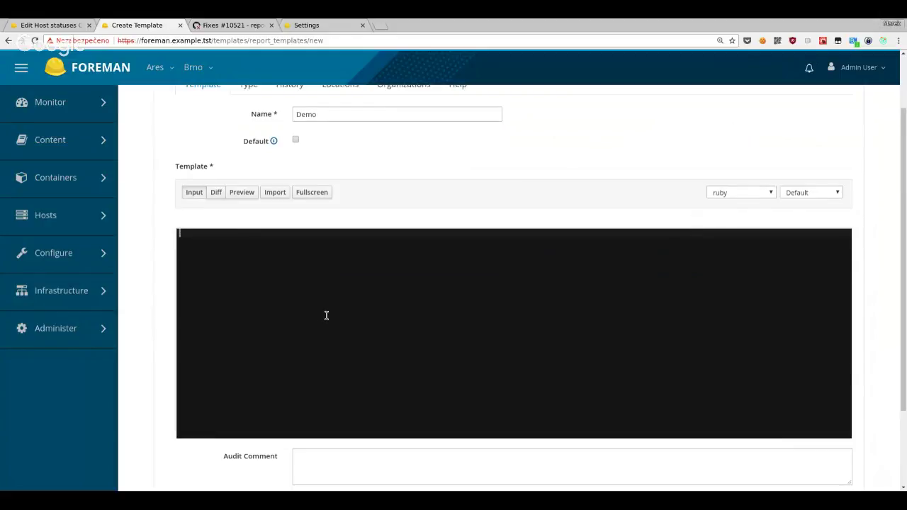
text(| Host | IP | Mac |)
key(Return)
text(<)
text(------------------)
key(Return)
text(|)
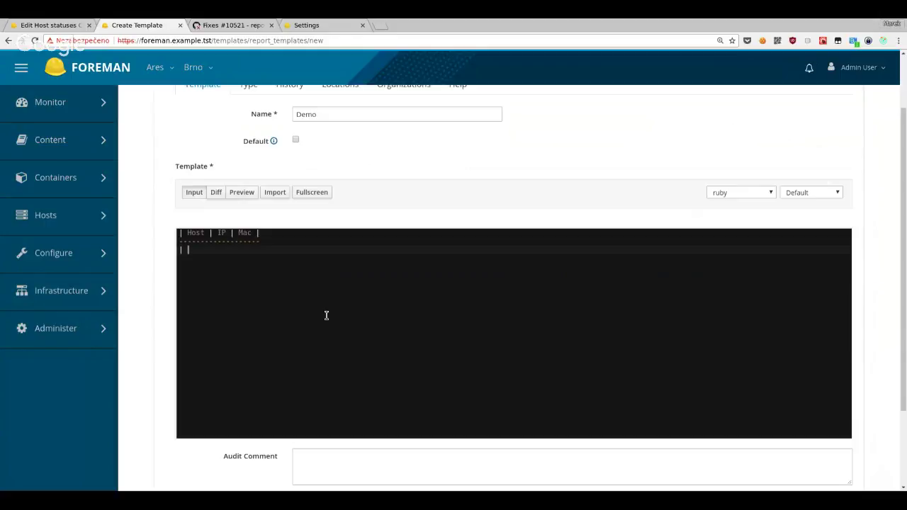
text(@host.name %>)
key(Home)
key(Right)
key(Right)
text(<%=)
key(shift+Right)
key(shift+Right)
key(shift+Right)
key(shift+Right)
key(shift+Right)
key(shift+Right)
key(shift+Right)
key(shift+Right)
key(shift+Right)
key(shift+Right)
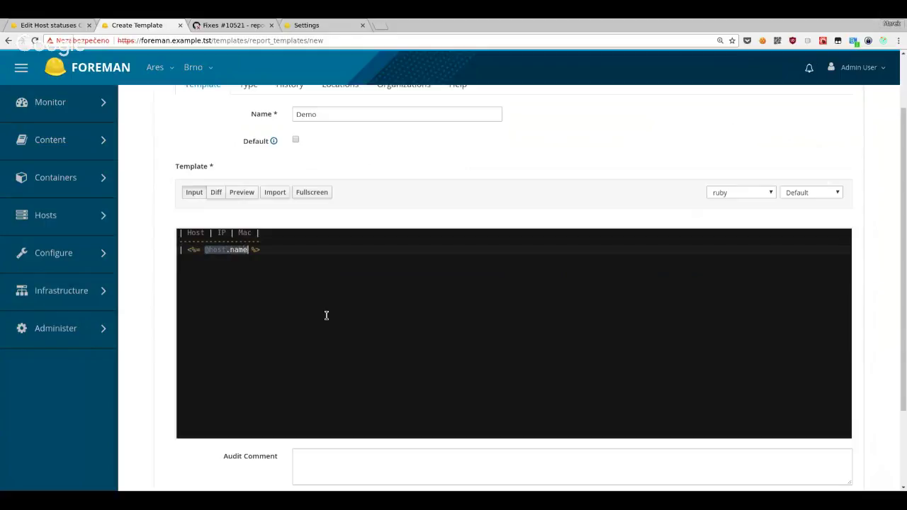
key(End)
text(| <<)
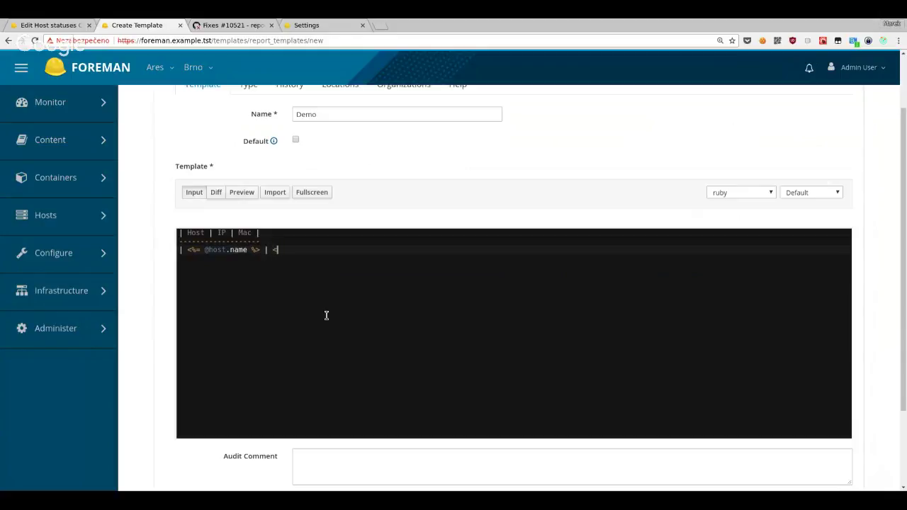
key(BackSpace)
text(%= @host.ip %>)
key(Home)
key(End)
text(| <%= @host.mac %> |)
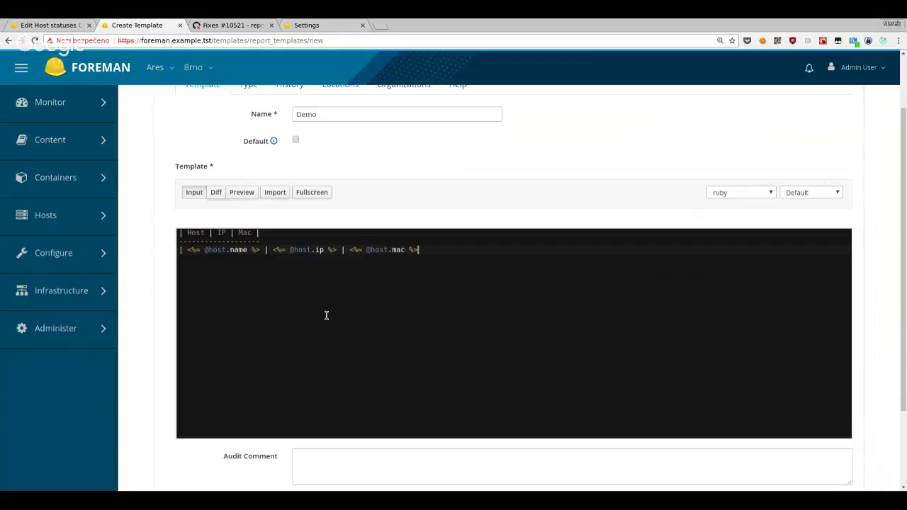
Insert the loop opening "<% load_hosts.each_record do |host| %>" on its own line above the data row
key(Home)
key(ctrl+Right)
key(Up)
key(End)
key(Return)
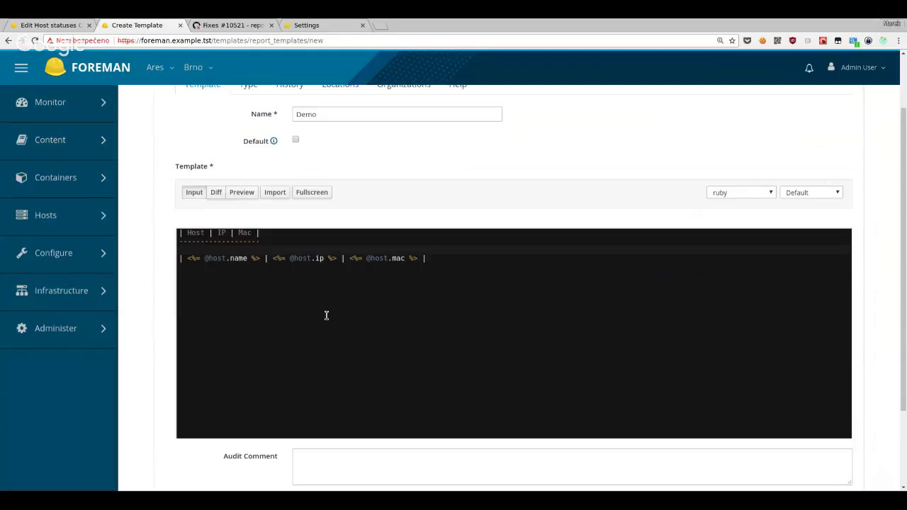
text(<%)
text(=)
key(BackSpace)
text(load_hosts())
key(BackSpace)
text(.each_record %>)
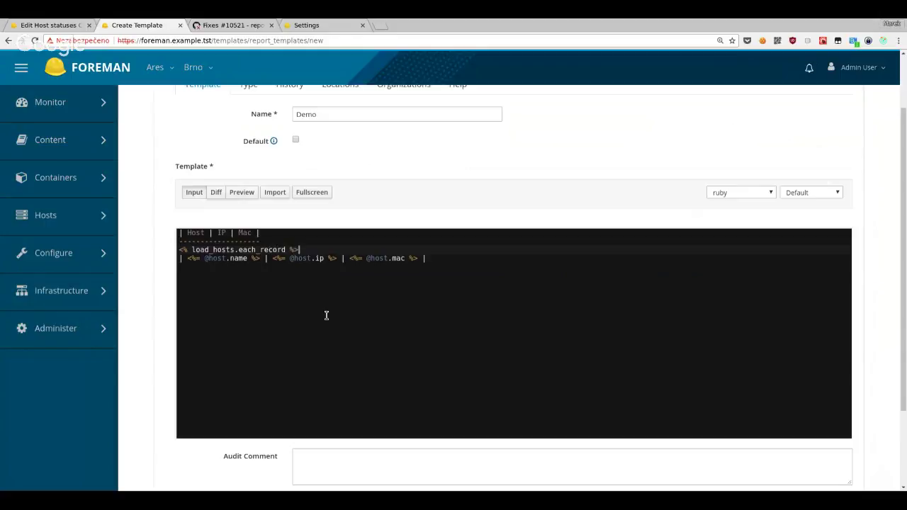
key(Left)
key(Left)
key(Left)
text(|host|)
Close the host loop below the data row with "<% end %>"
key(Down)
key(End)
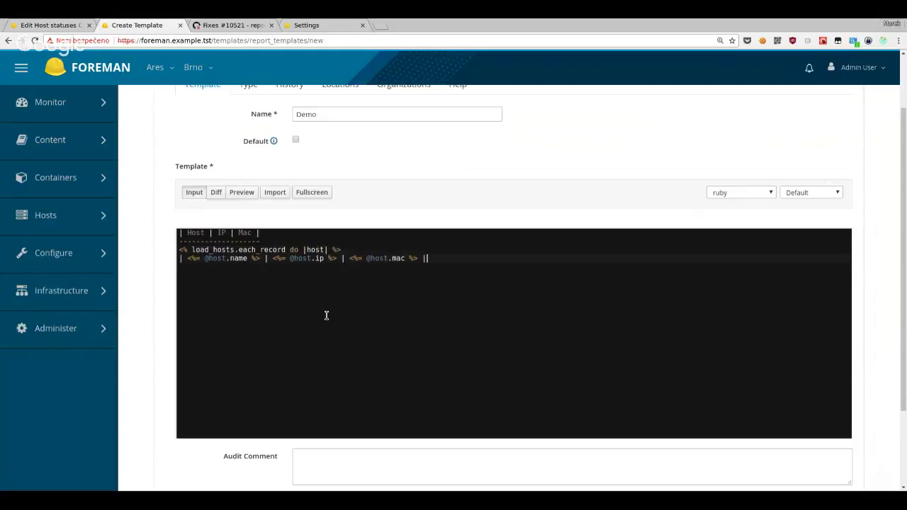
key(Return)
text(<% )
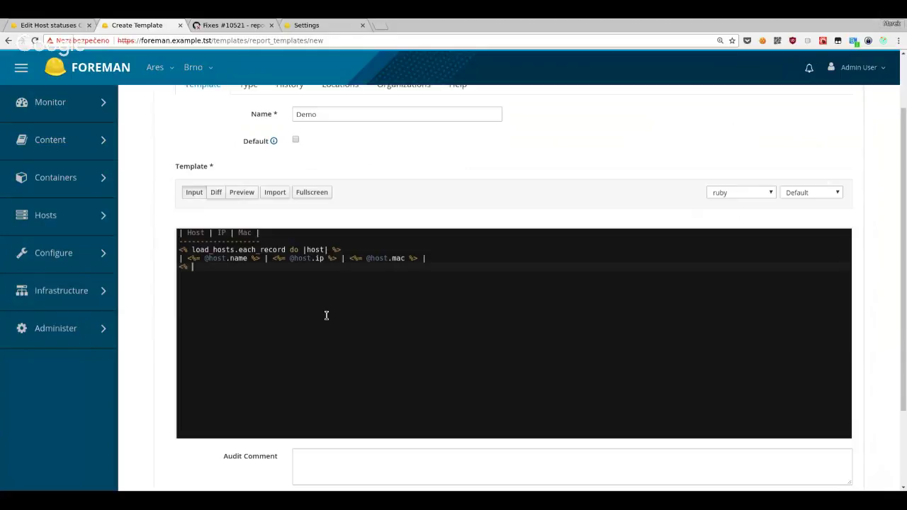
text(end %>)
Remove the @ from the host variable in the name, ip and mac expressions, and preview the report
key(Up)
key(Left)
key(Left)
key(BackSpace)
key(ctrl+Right)
key(ctrl+Right)
key(ctrl+Right)
key(ctrl+Right)
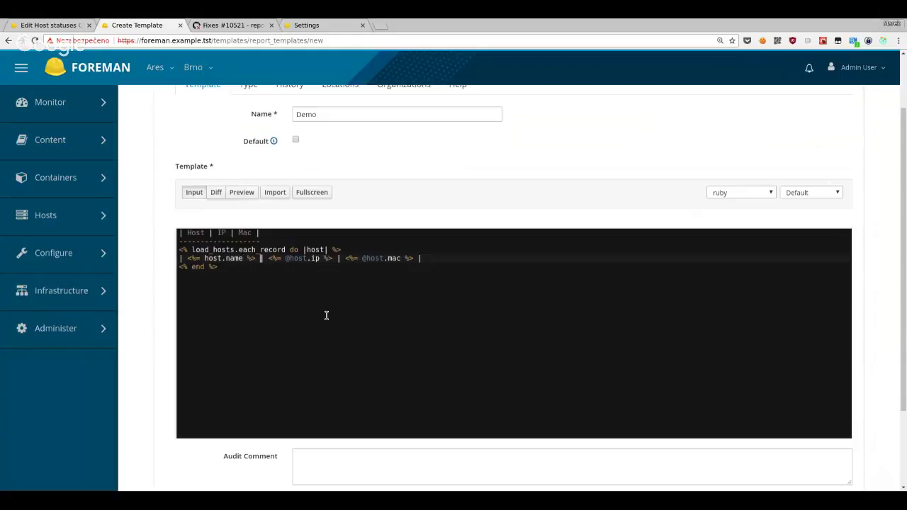
key(ctrl+Right)
key(ctrl+Right)
key(BackSpace)
key(ctrl+Right)
key(ctrl+Right)
key(ctrl+Right)
key(ctrl+Right)
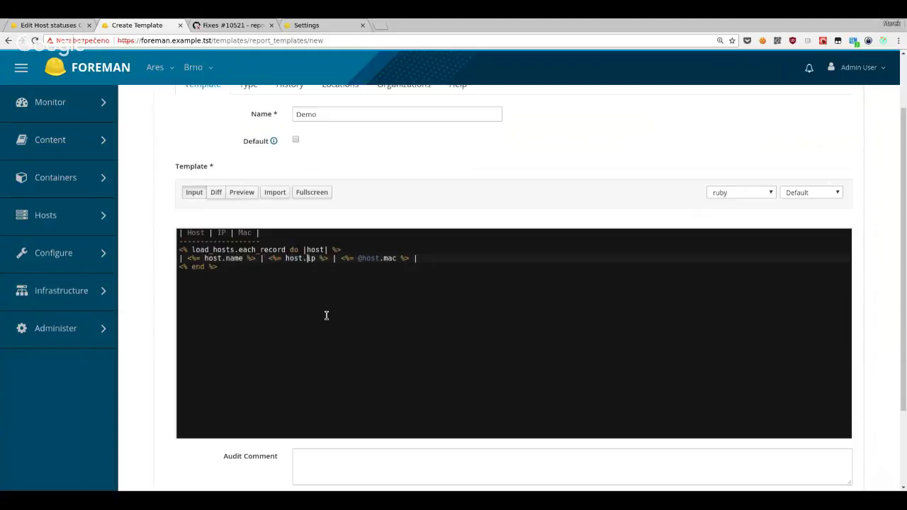
key(ctrl+Right)
key(ctrl+Right)
key(ctrl+Right)
key(BackSpace)
click(242, 193)
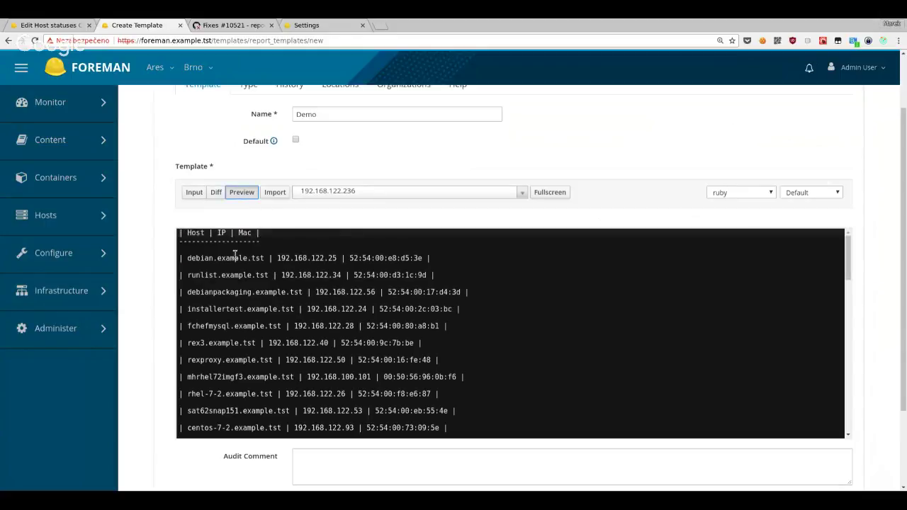
Change the closing tags of the loop opening, host.mac and end expressions to "-%>", and preview the report again
click(196, 193)
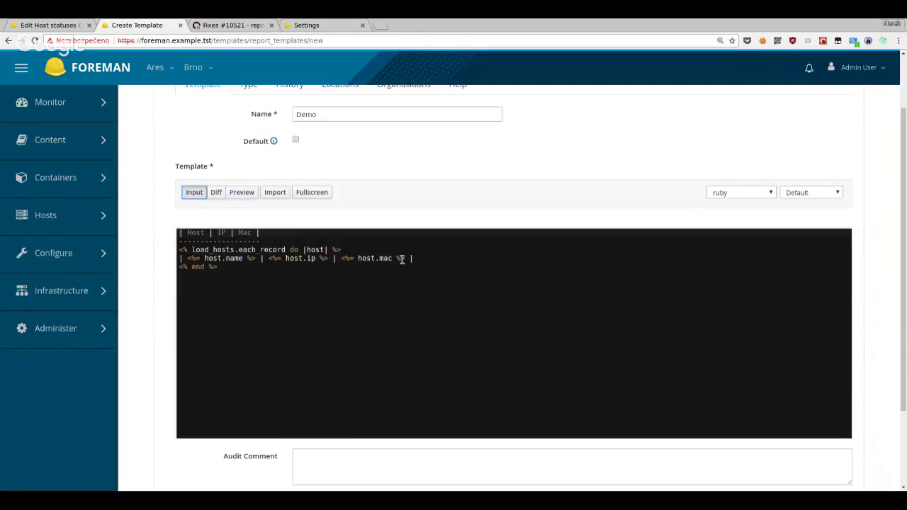
text(-)
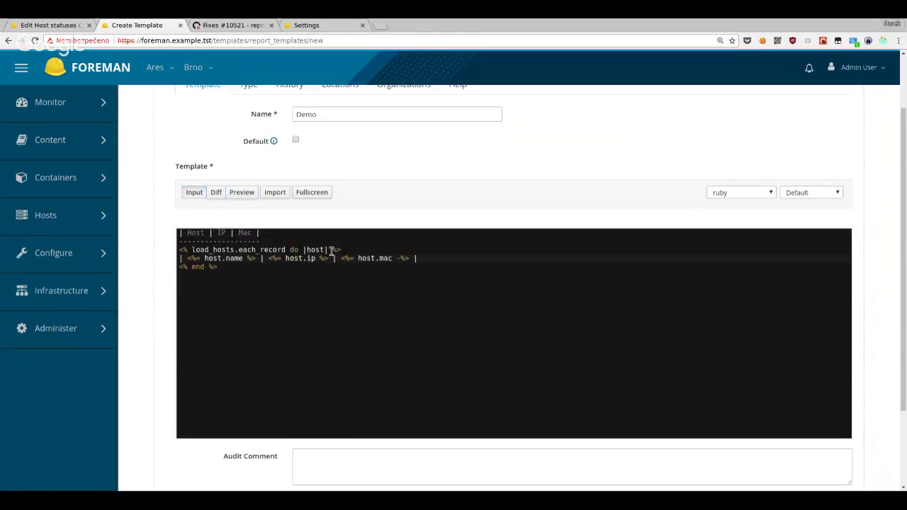
text(-)
key(Down)
key(Down)
key(Left)
key(Left)
text(-)
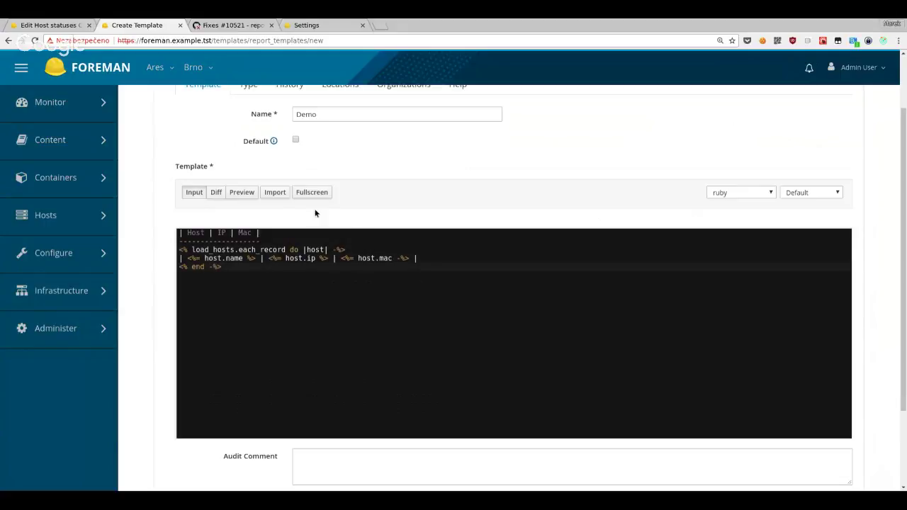
click(242, 193)
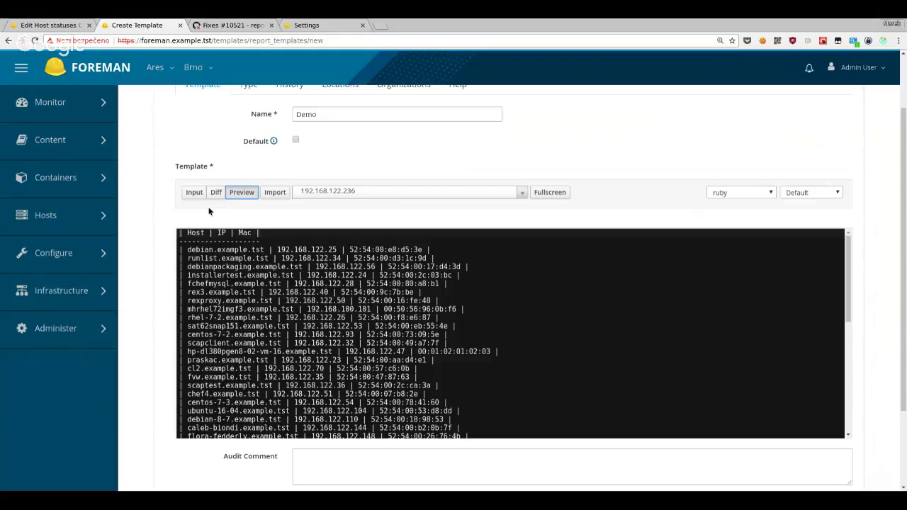
Return to the template source and append .ljust(30) to host.name in the data row
click(194, 192)
click(212, 246)
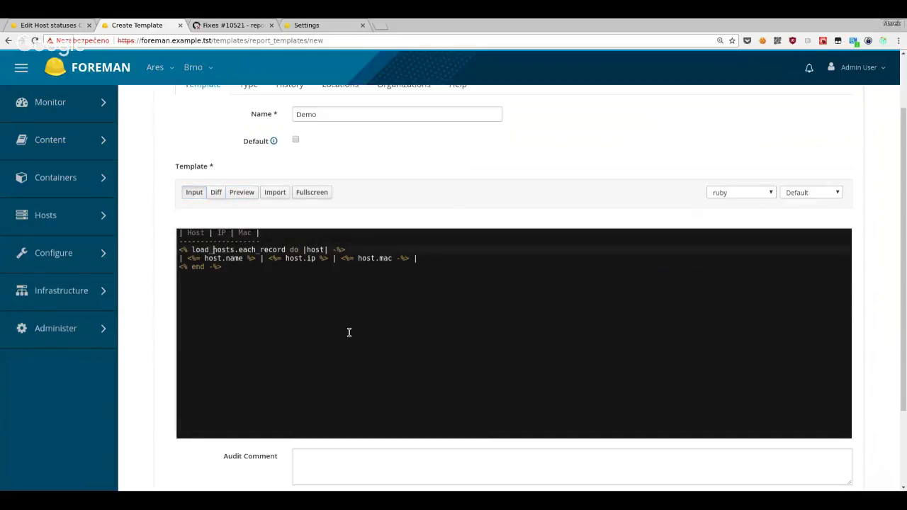
key(Down)
key(Left)
key(Left)
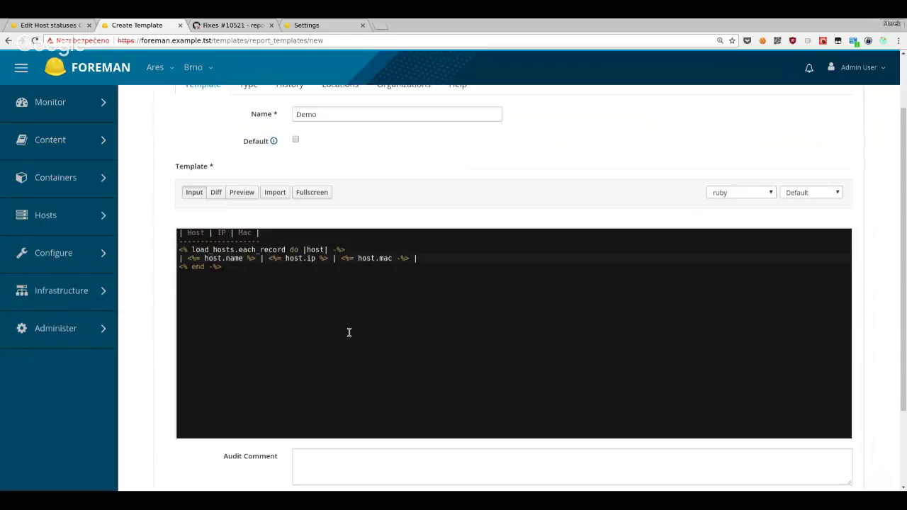
key(ctrl+Right)
key(ctrl+Right)
text(.ljust()
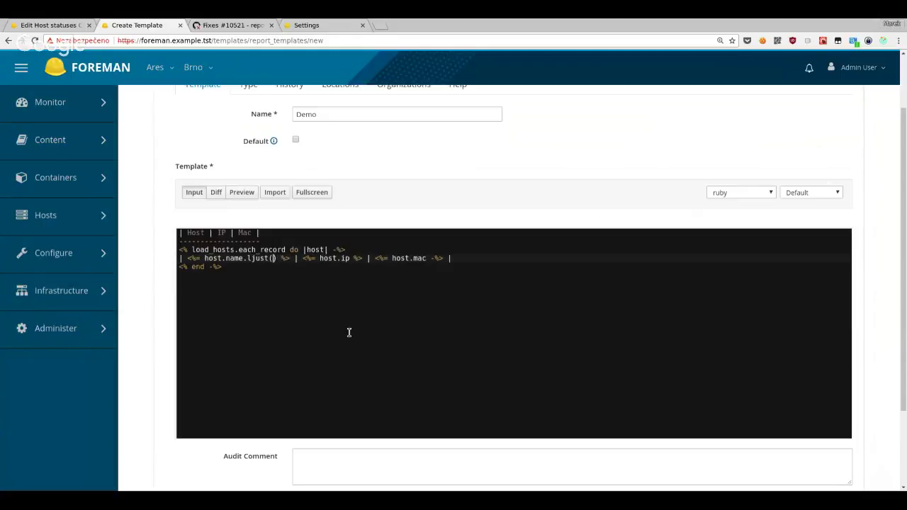
text(30)
Replace the Host heading with "<%= "Host".ljust(30) -%>" and preview the aligned columns
key(Up)
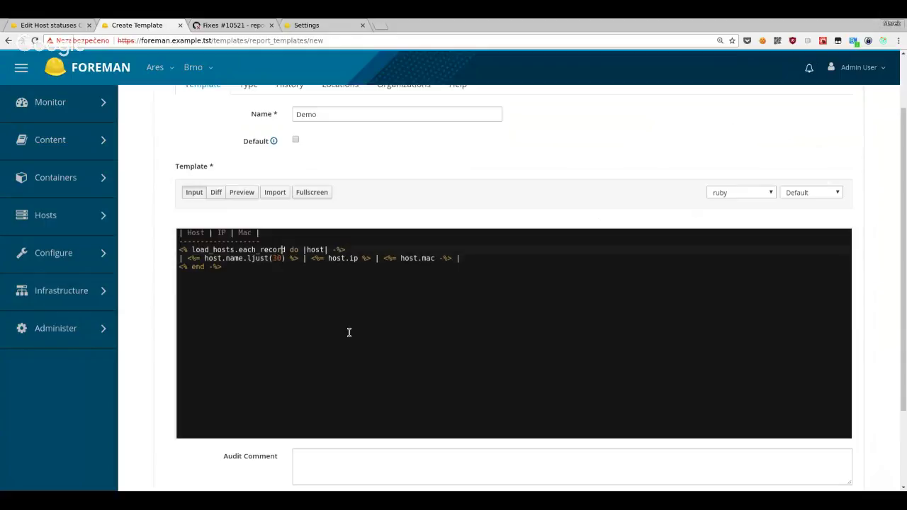
key(ctrl+shift+Left)
key(ctrl+shift+Left)
key(ctrl+shift+Left)
key(ctrl+shift+Left)
key(Up)
key(Up)
key(Left)
key(Left)
key(Up)
key(ctrl+Left)
key(ctrl+shift+Left)
text(<%= ")
text(Host" %>)
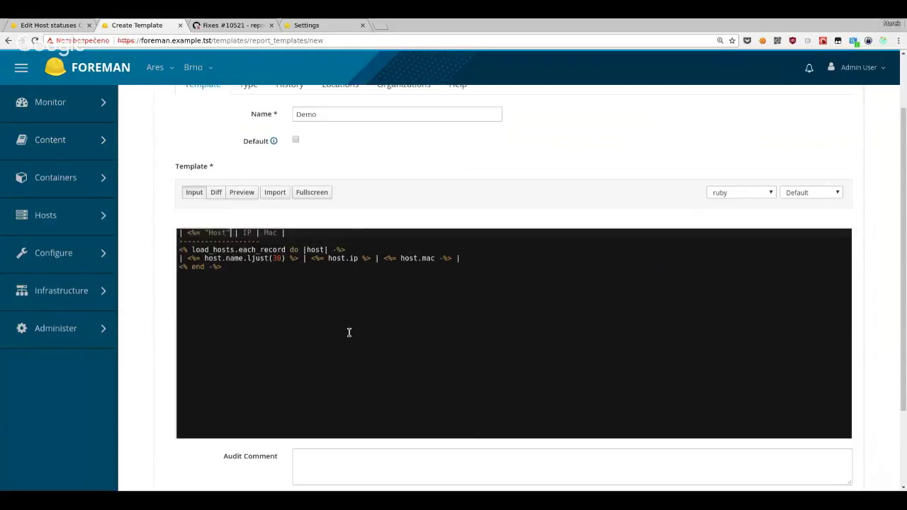
key(BackSpace)
text(.ljust(30) -%>)
click(242, 192)
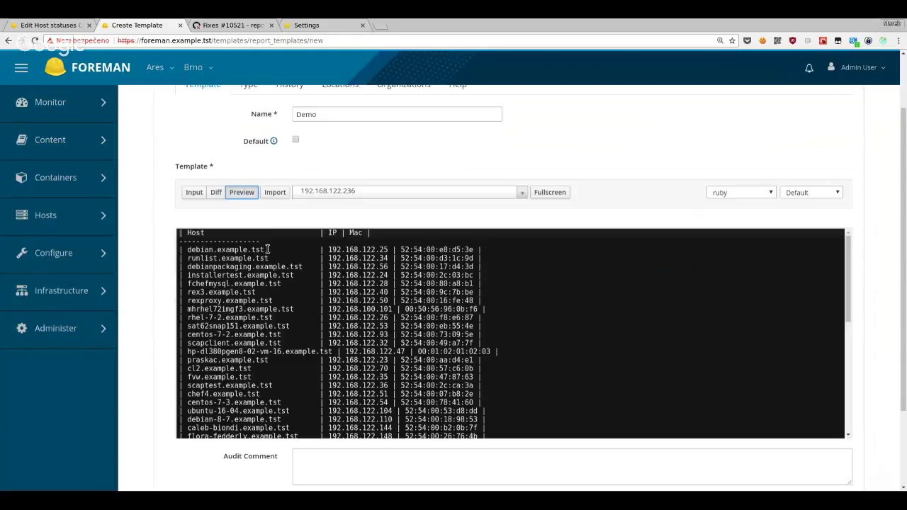
Return to the Demo template's source and look over the form's name, template and audit comment fields
click(196, 192)
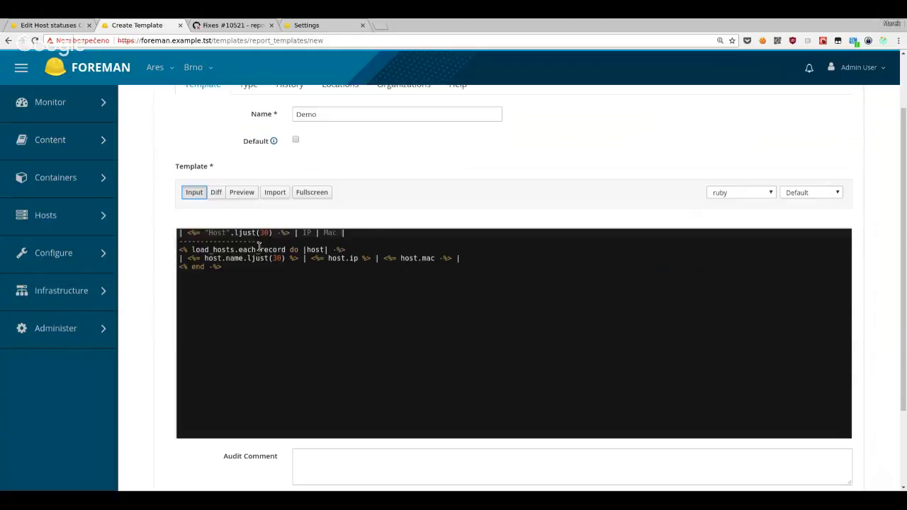
scroll(266, 248, down, 3)
scroll(267, 253, up, 5)
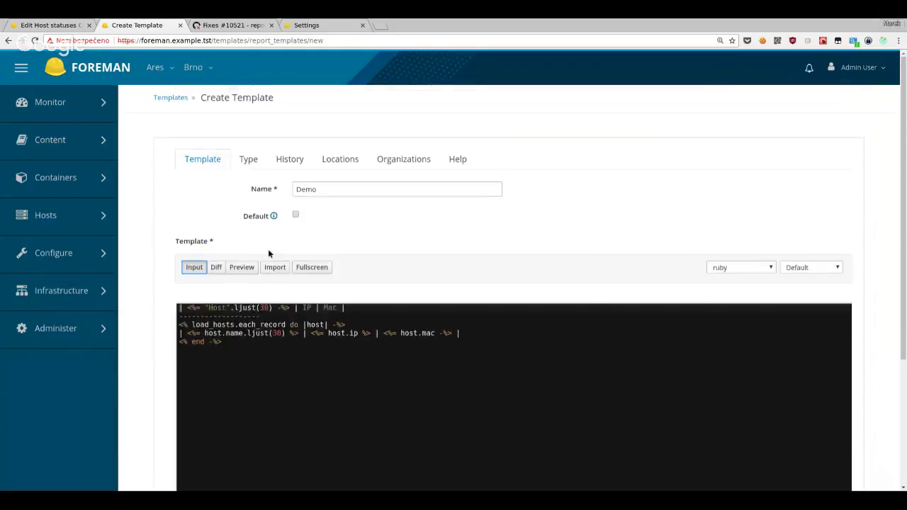
scroll(323, 411, down, 3)
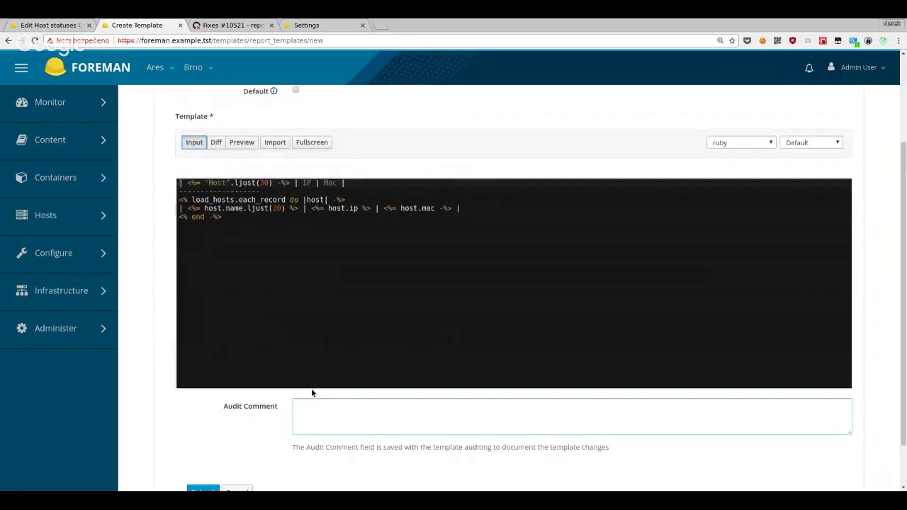
scroll(270, 329, up, 2)
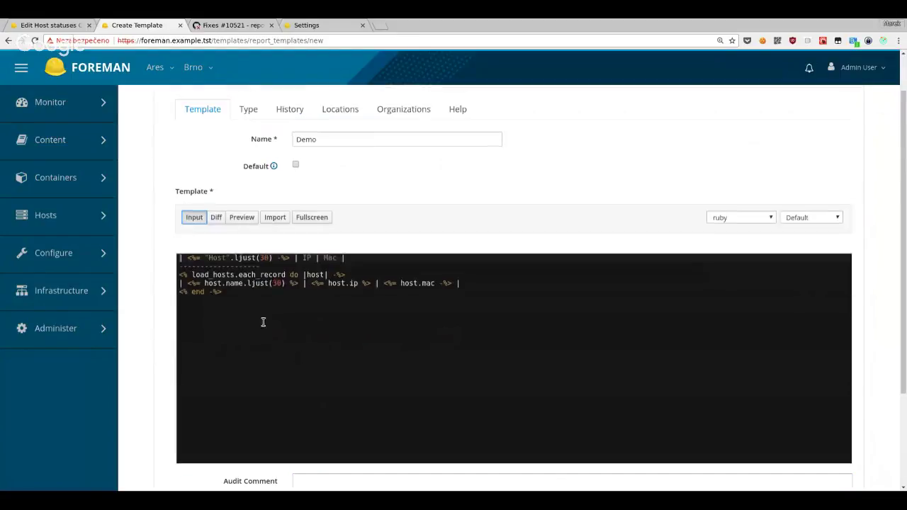
Review the load_hosts call in the loop line of the Demo report template
double_click(231, 274)
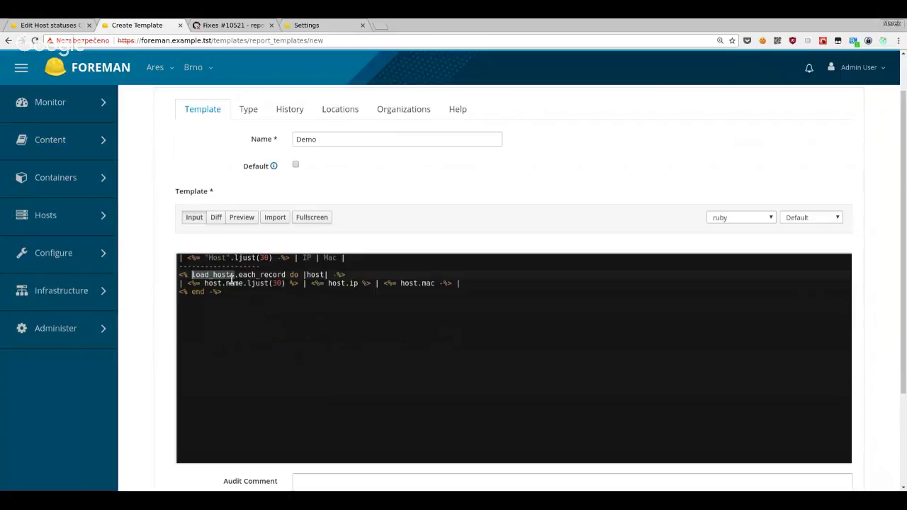
click(235, 276)
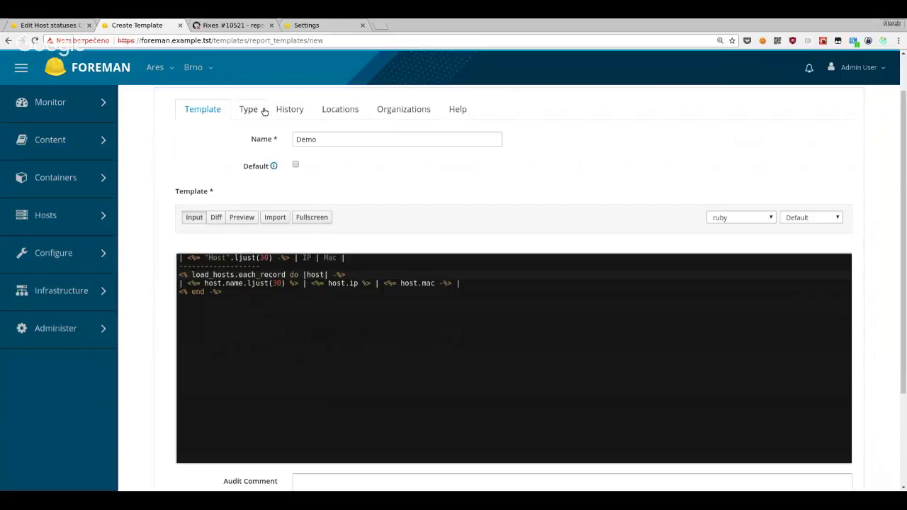
scroll(386, 305, down, 2)
scroll(376, 299, up, 3)
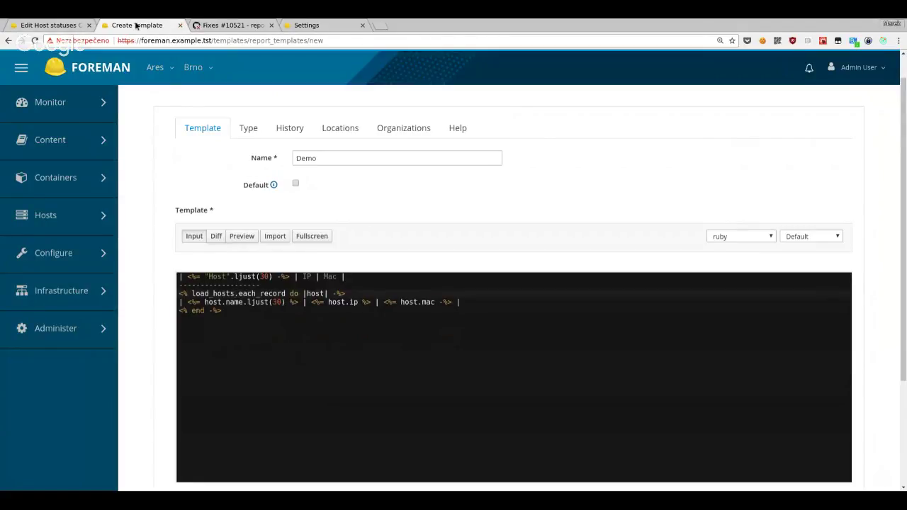
Close the unsaved Demo template form and bring up the source of the Host statuses CSV template
key(ctrl+w)
click(74, 25)
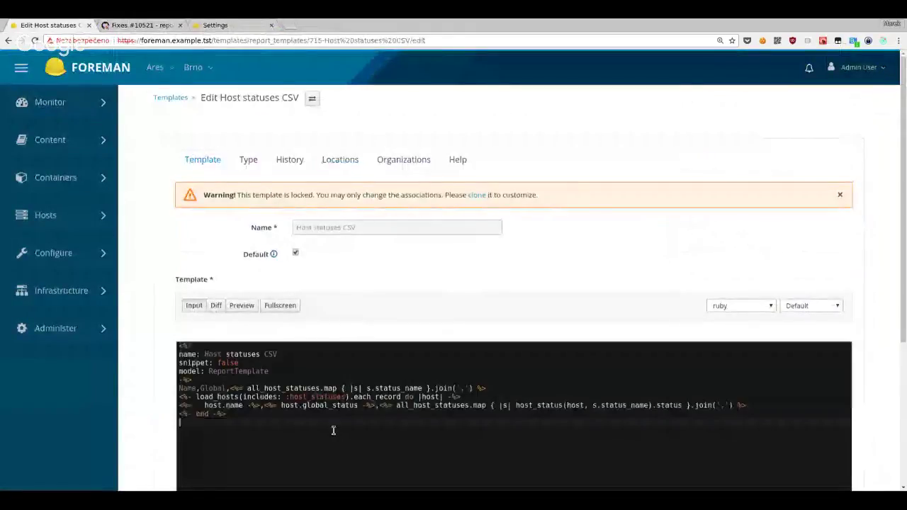
scroll(297, 419, down, 1)
scroll(277, 408, down, 1)
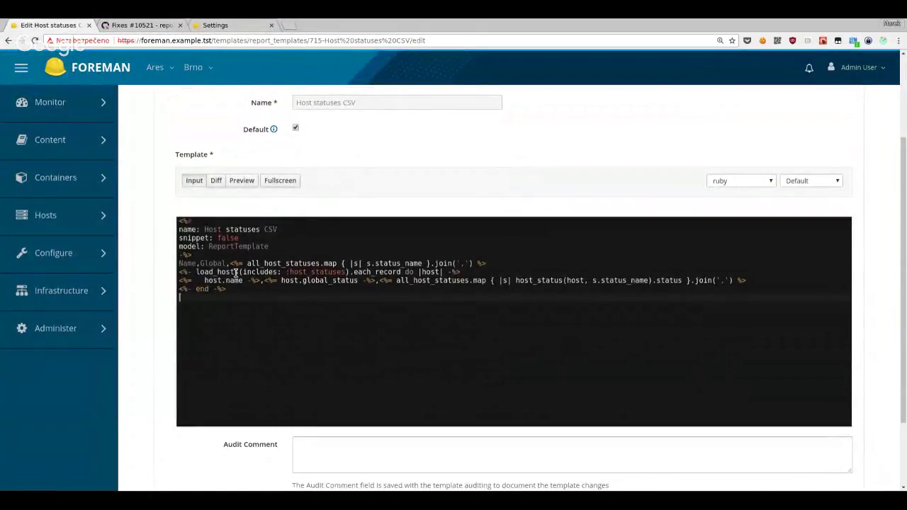
Examine the load_hosts call, the host.global_status and host_status expressions, and the includes: :host_statuses option in the Host statuses CSV source
drag(239, 272, 197, 272)
click(205, 272)
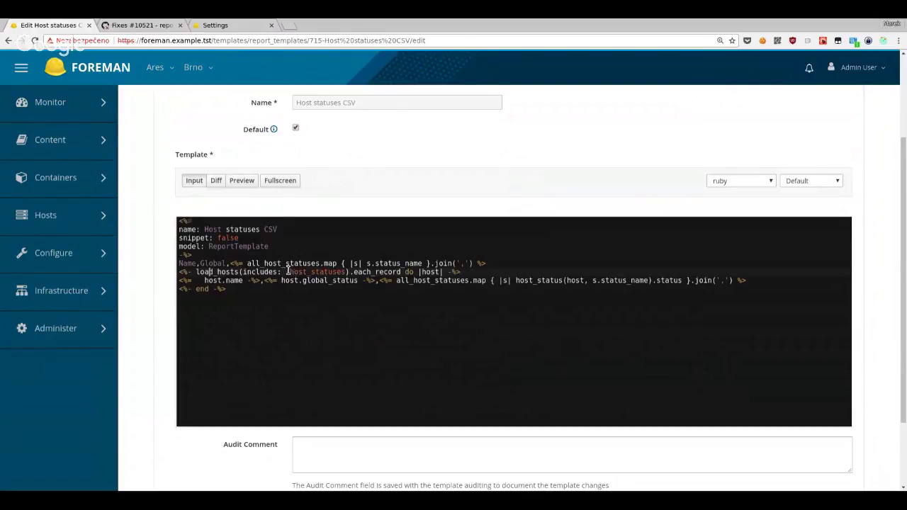
drag(196, 272, 240, 273)
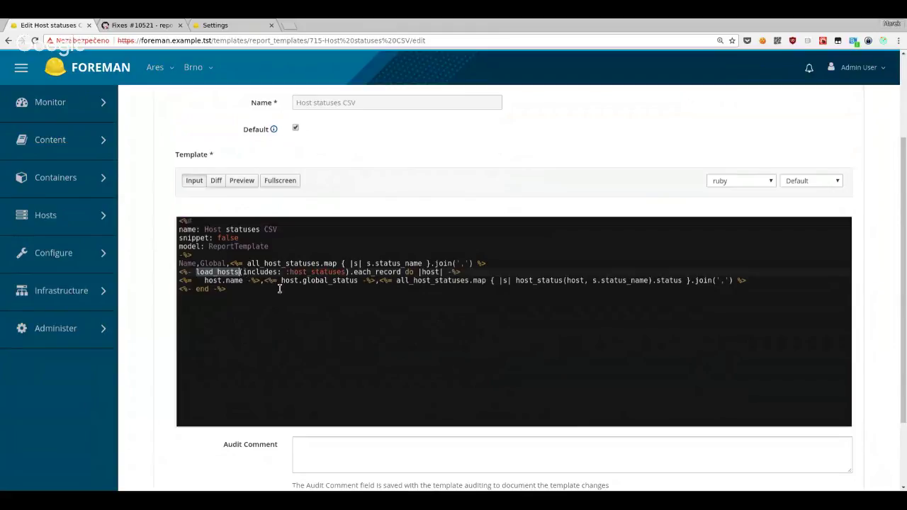
drag(205, 281, 360, 281)
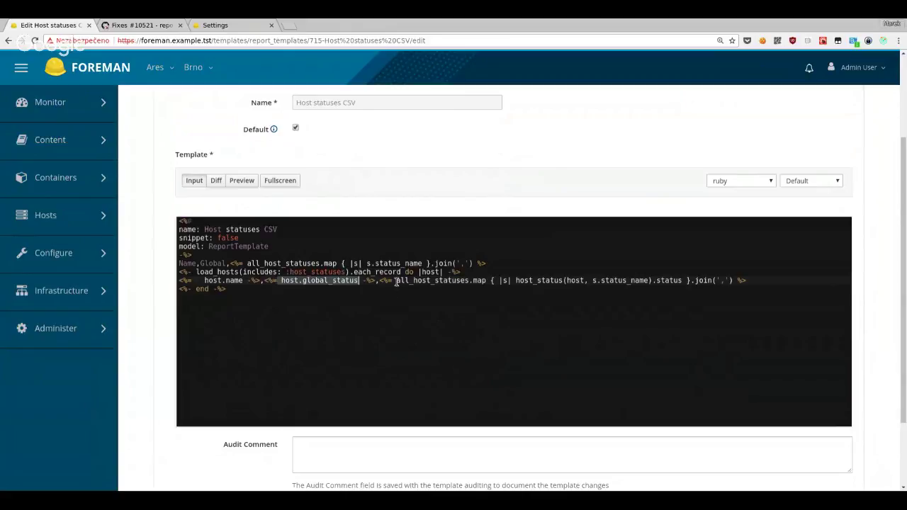
drag(396, 281, 571, 281)
click(587, 282)
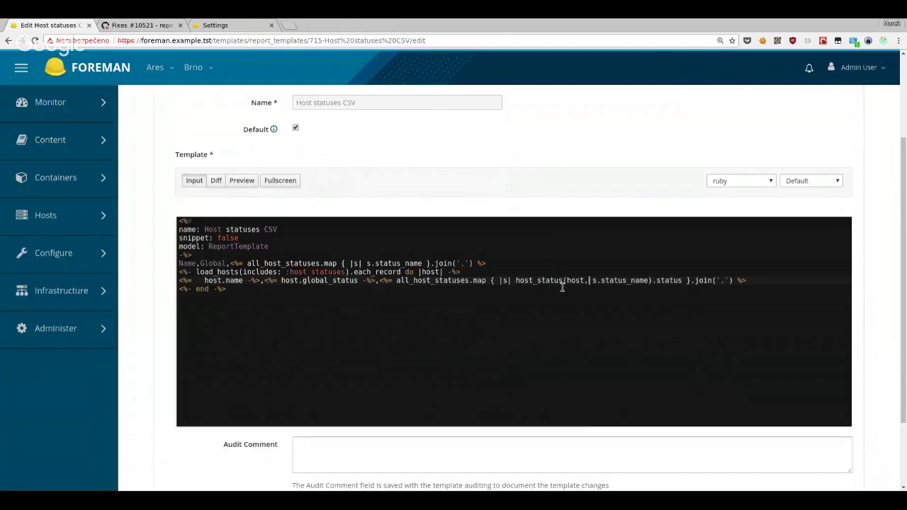
drag(513, 282, 686, 281)
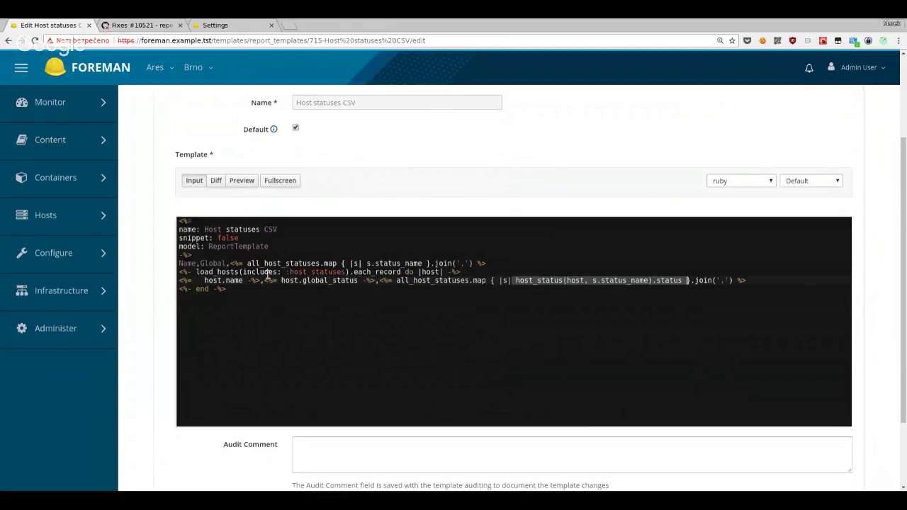
drag(244, 272, 346, 272)
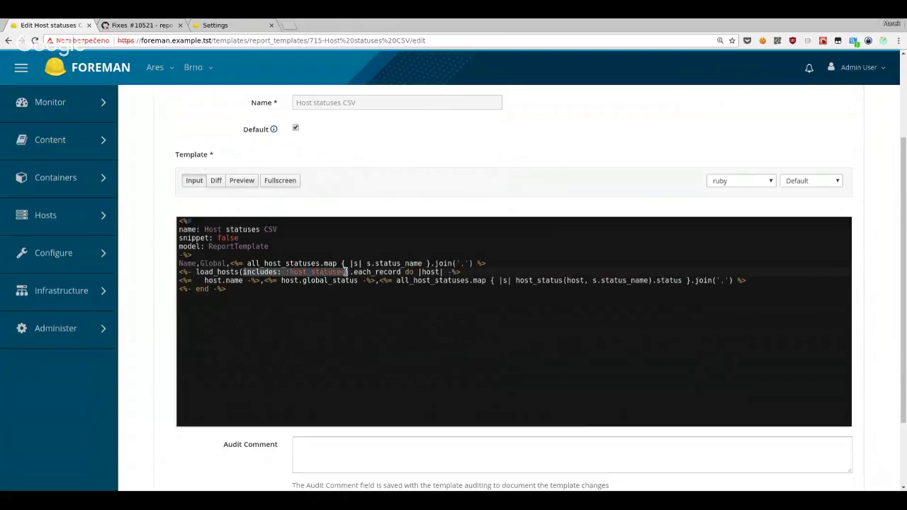
click(346, 272)
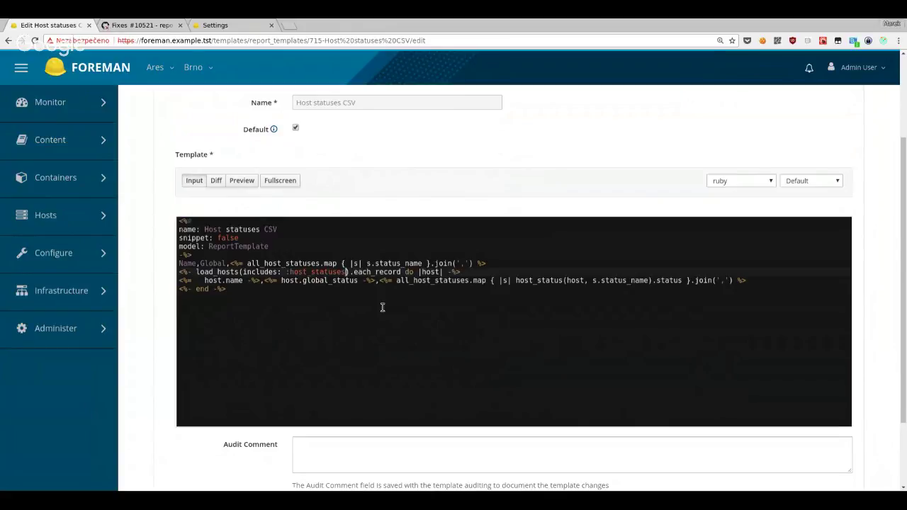
key(Left)
key(Left)
key(Left)
key(Left)
key(Left)
key(Left)
key(Left)
key(Left)
key(Left)
key(Left)
key(Left)
key(Left)
key(Left)
key(Left)
key(Left)
key(Left)
key(Left)
key(Left)
key(Left)
key(Left)
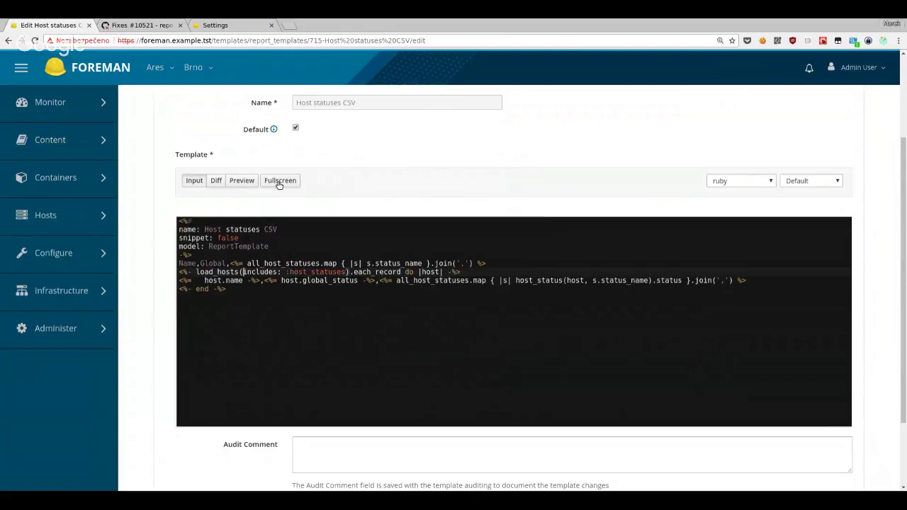
Copy the entire Host statuses CSV source into a new report template and preview the rendered report
scroll(279, 182, up, 2)
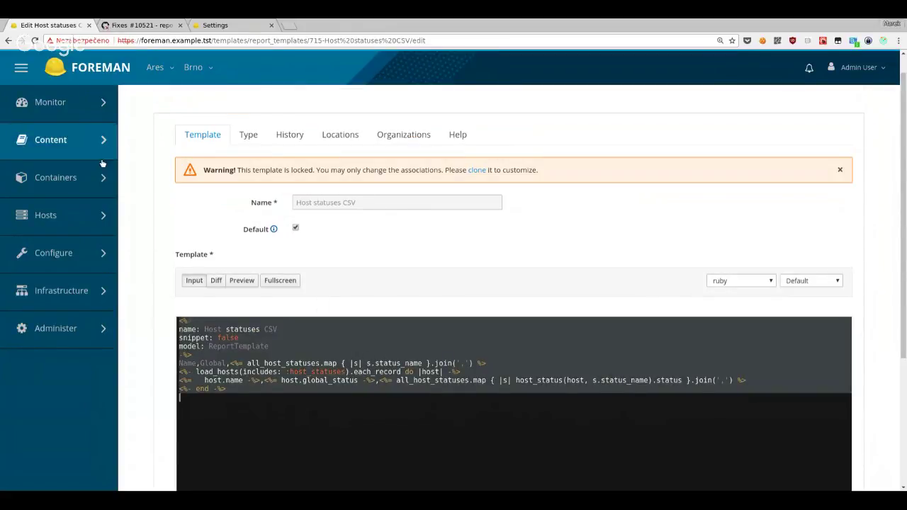
mouse_move(106, 212)
click(9, 40)
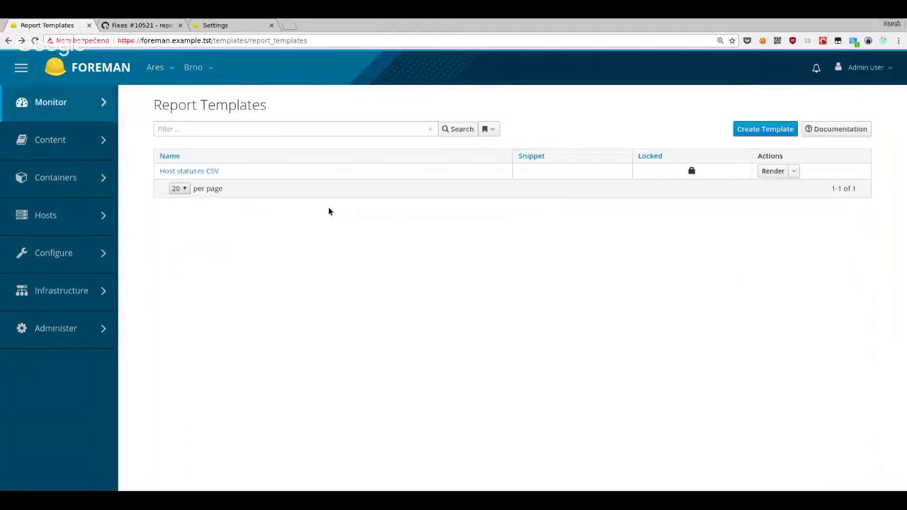
click(753, 128)
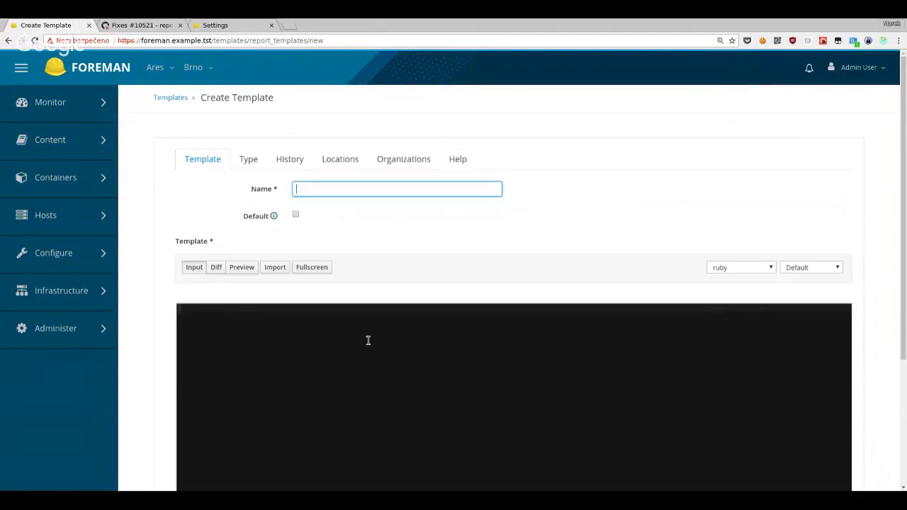
click(365, 340)
text(<%# name: Host statuses CSV snippet: false model: ReportTemplate -%> Name,Global,<%= all_host_statuses.map { |s| s.status_name }.join(',') %> <%- load_hosts(includes: :host_statuses).each_record do |host| -%> <%=   host.name -%>,<%= host.global_status -%>,<%= all_host_statuses.map { |s| host_status(host, s.status_name).status }.join(',') %> <%- end -%>)
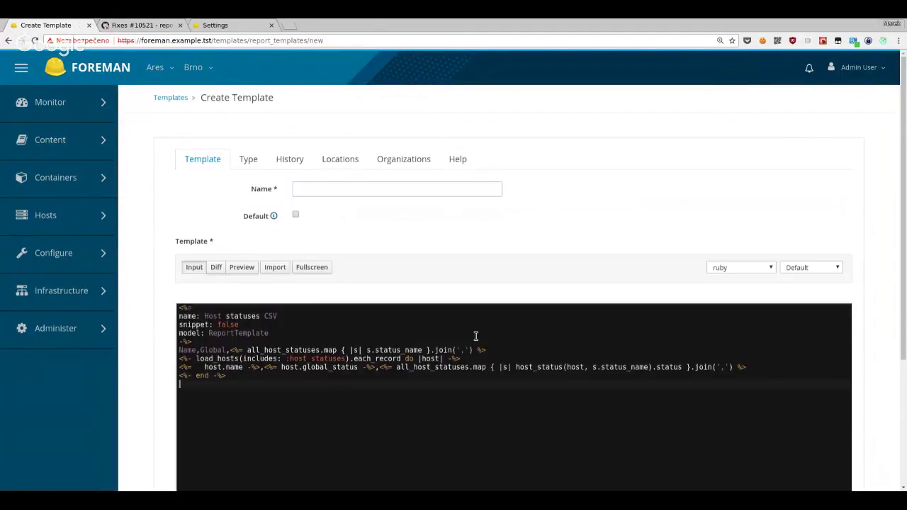
click(245, 359)
click(242, 269)
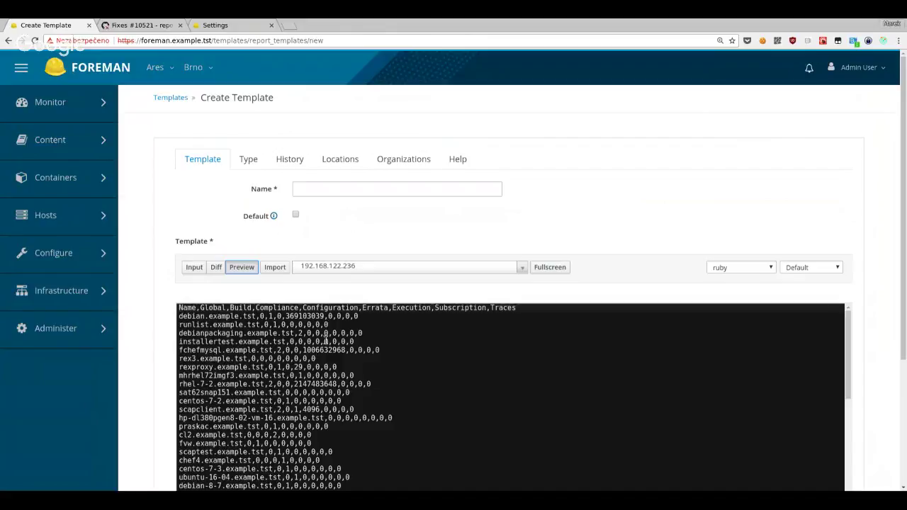
Add search: "name ~ debian" before the includes option of load_hosts in the new template's source, and preview the filtered report
click(192, 267)
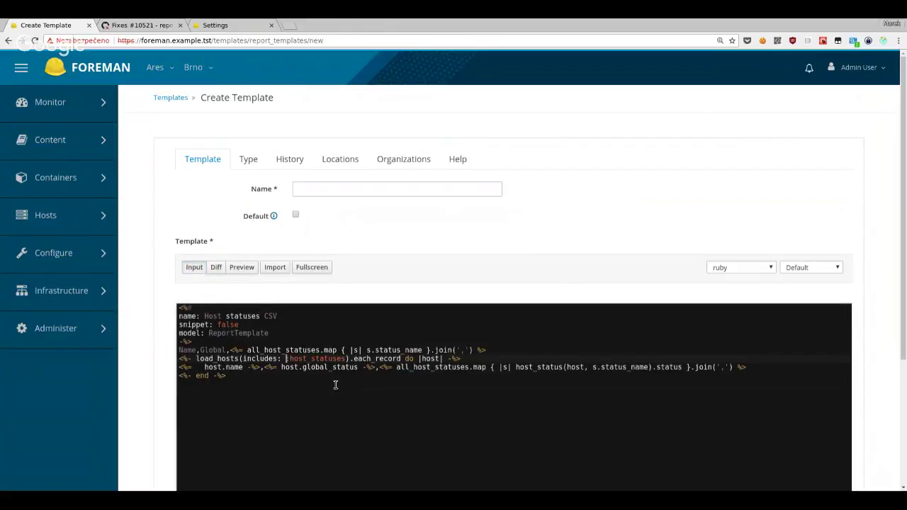
key(Left)
key(Right)
text(search)
text(: "name ",)
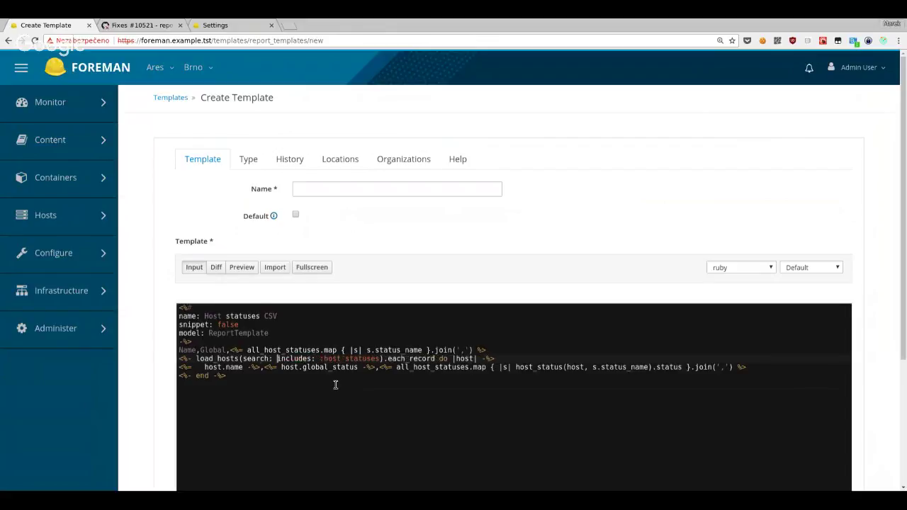
key(Left)
key(Left)
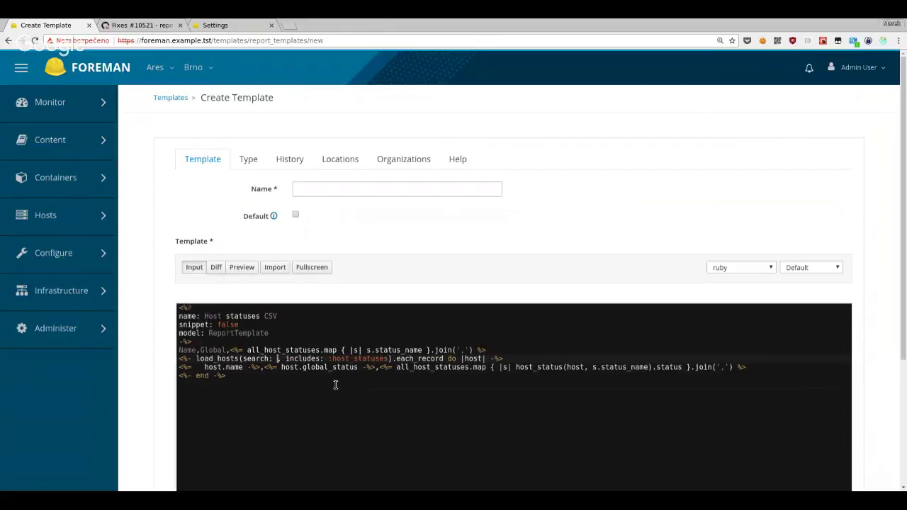
text("name )
text(~ debian")
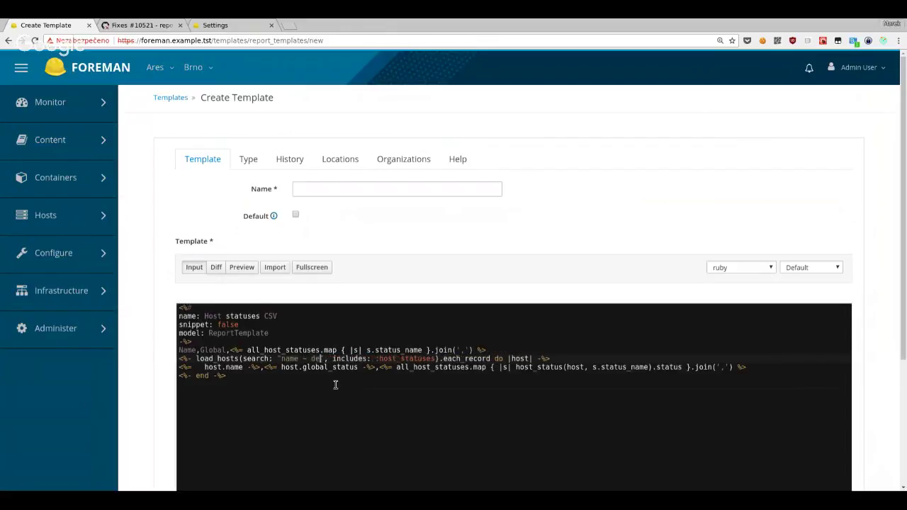
click(240, 266)
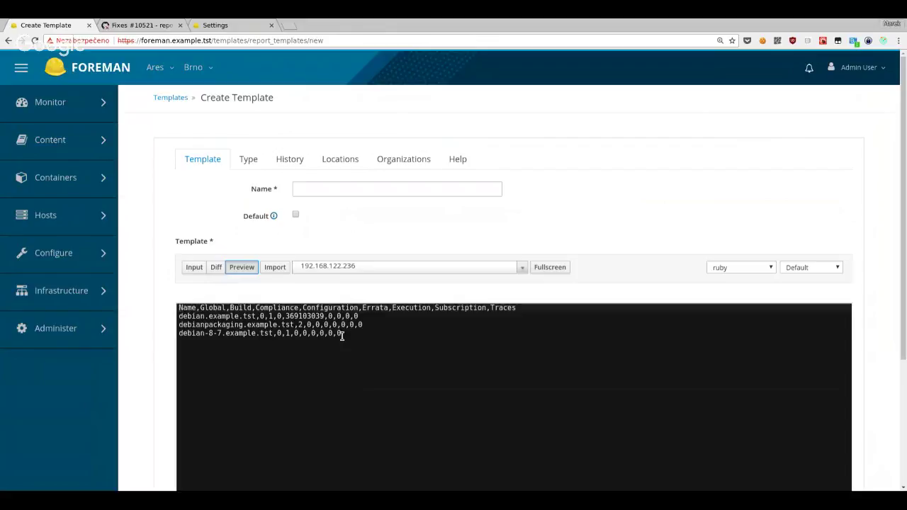
Recheck the template source against its preview, and leave the unsaved form for the Report Templates list
click(195, 268)
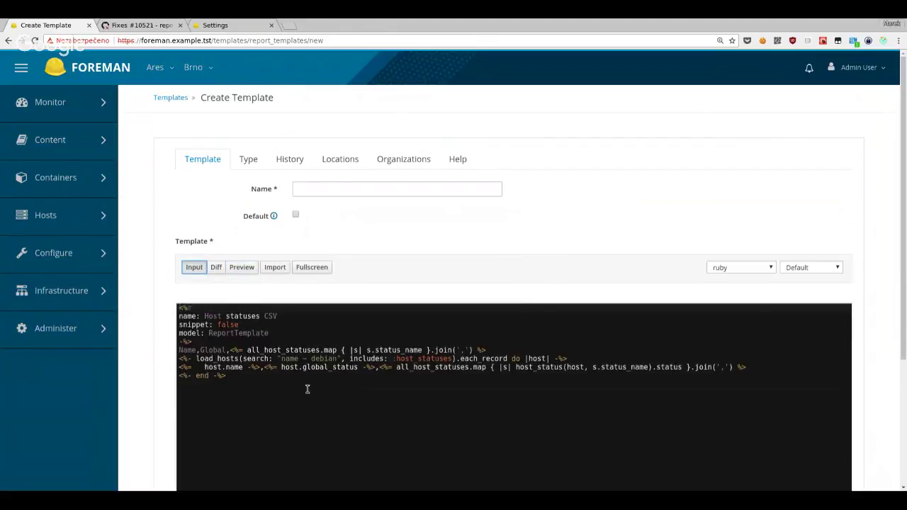
click(242, 267)
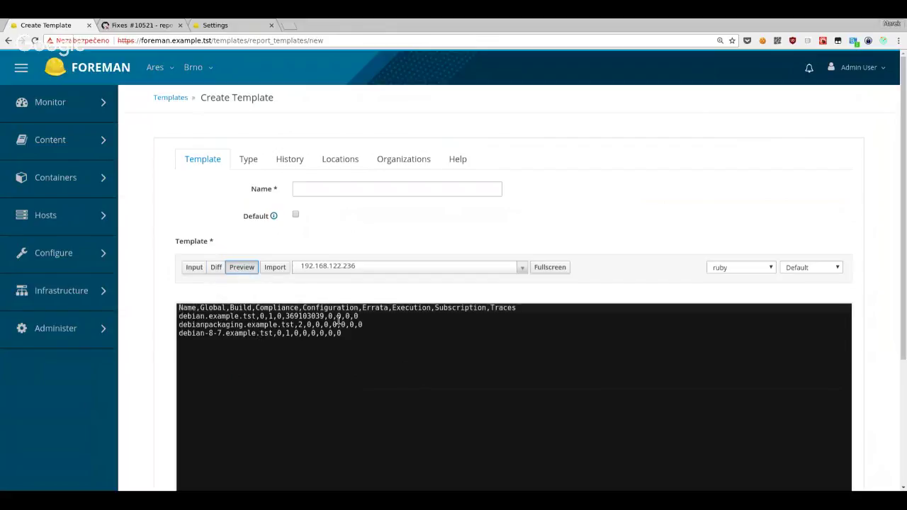
click(185, 100)
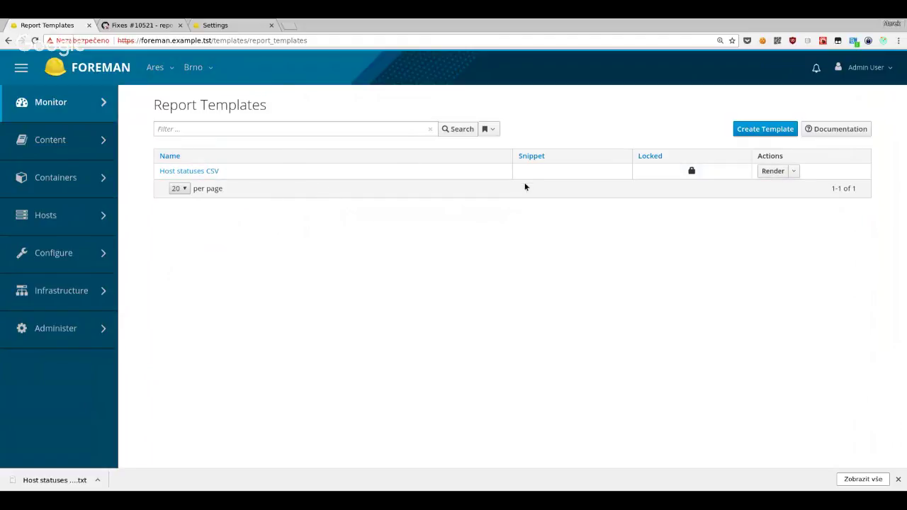
Review the report template pull request's list of planned future work, from template inputs to hammer support, and return to the Report Templates page
click(161, 26)
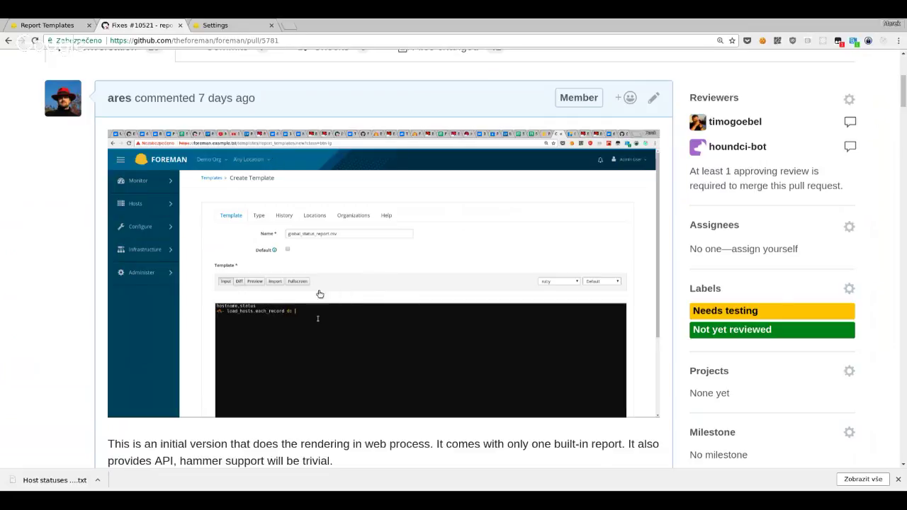
scroll(266, 333, down, 3)
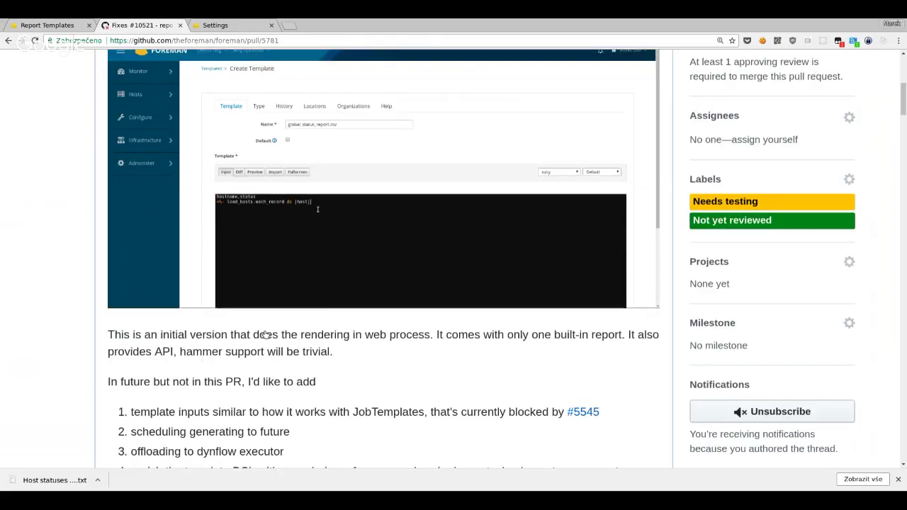
scroll(265, 334, down, 5)
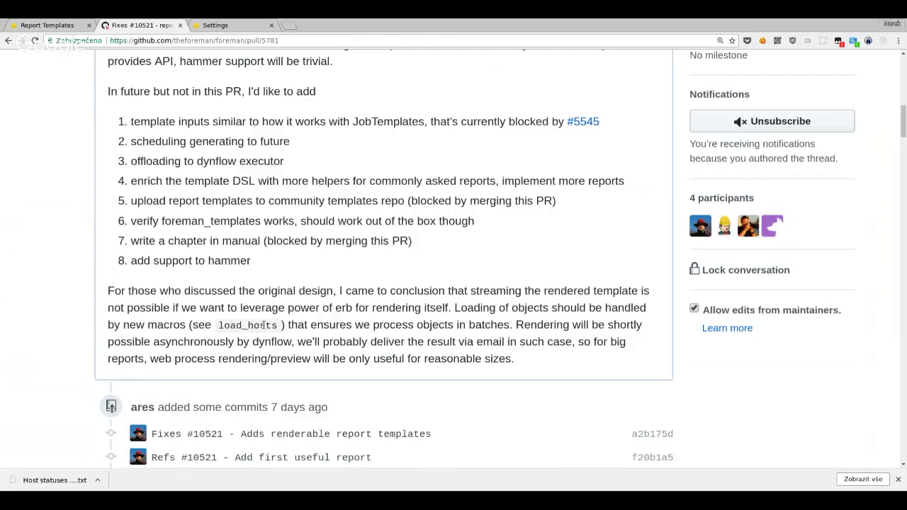
scroll(262, 323, up, 1)
scroll(263, 327, down, 3)
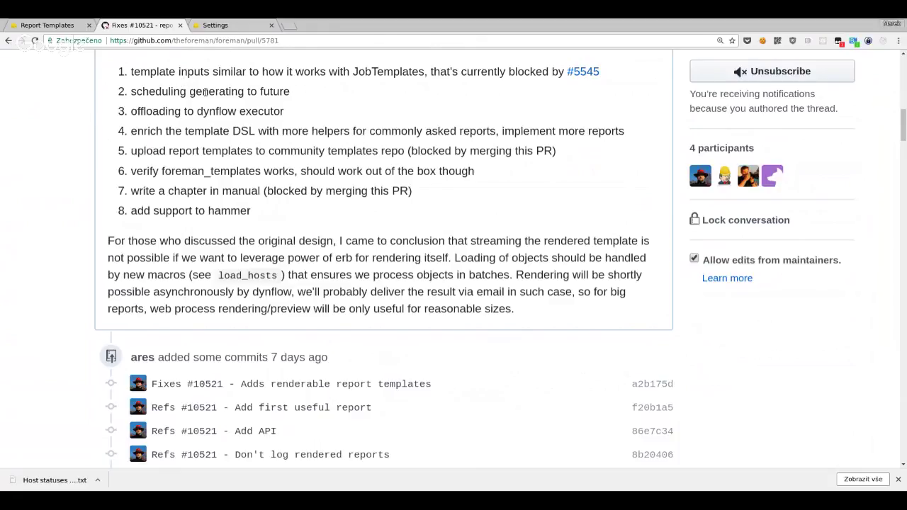
drag(288, 95, 107, 99)
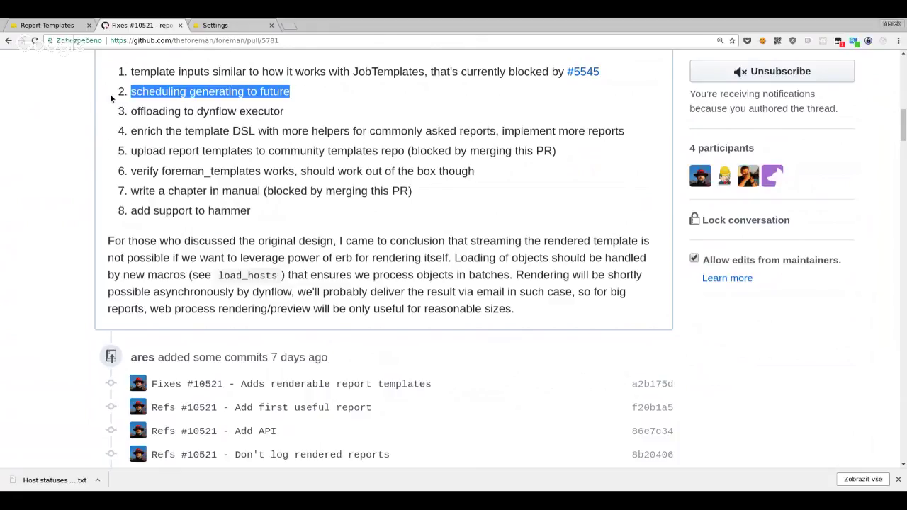
triple_click(290, 110)
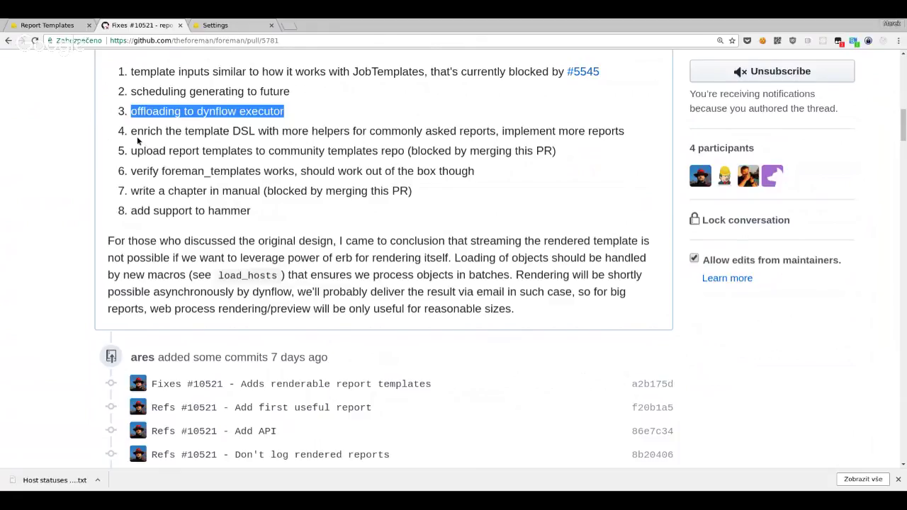
drag(130, 133, 637, 136)
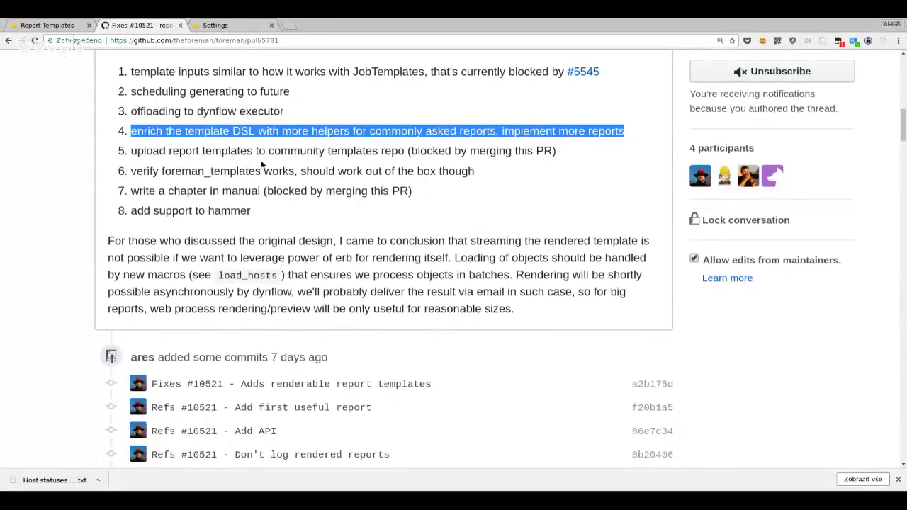
drag(132, 152, 594, 151)
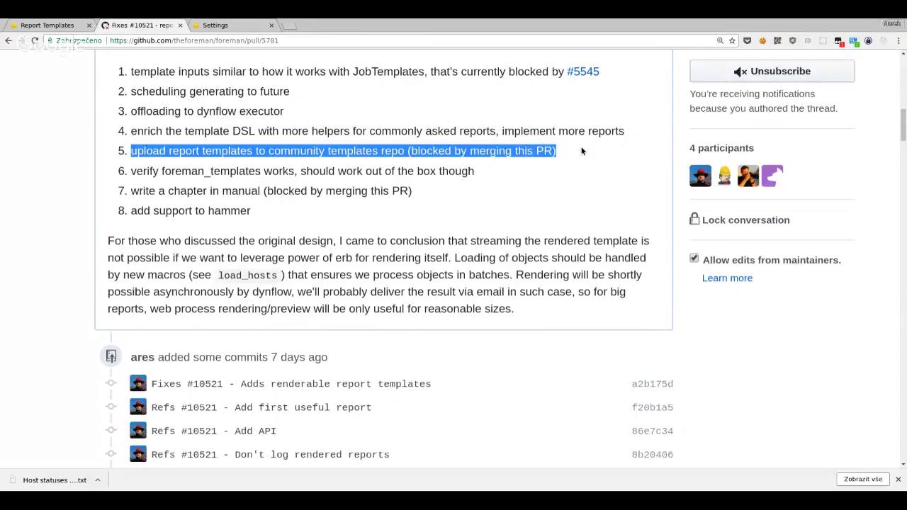
drag(525, 169, 128, 170)
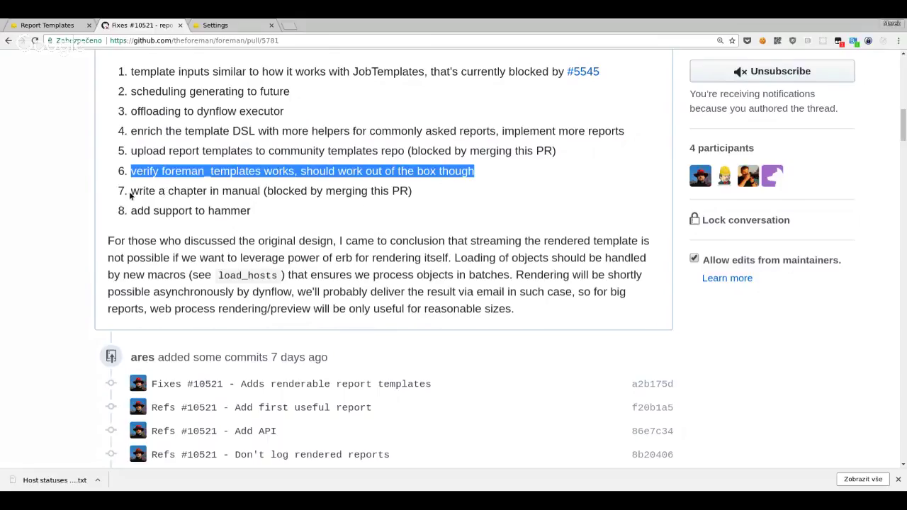
drag(128, 191, 418, 192)
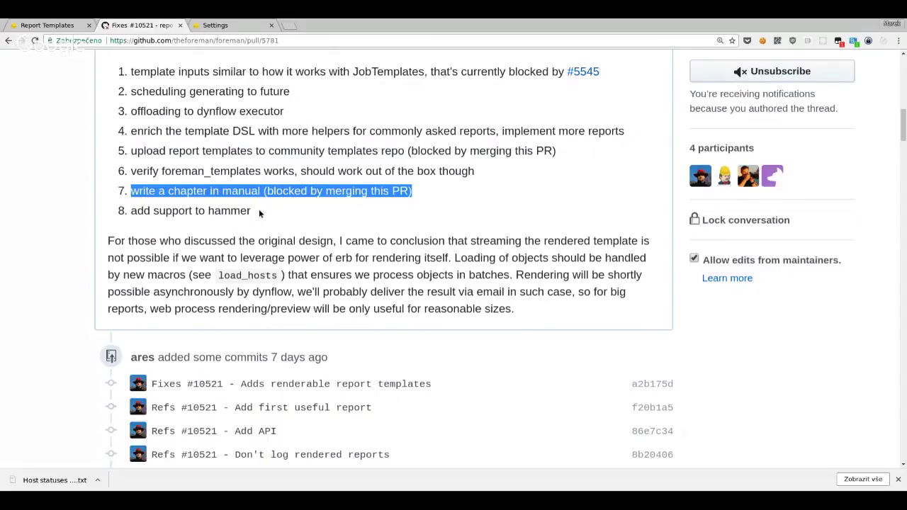
drag(259, 210, 131, 211)
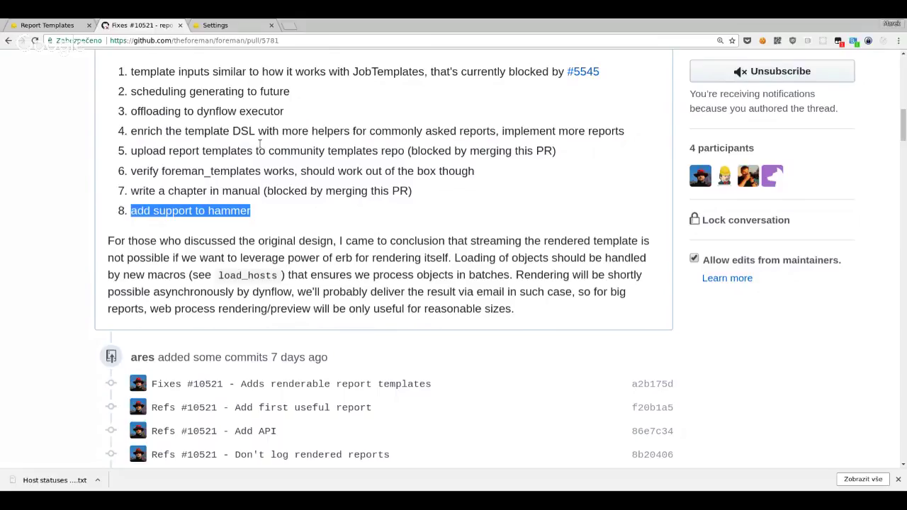
scroll(260, 145, up, 1)
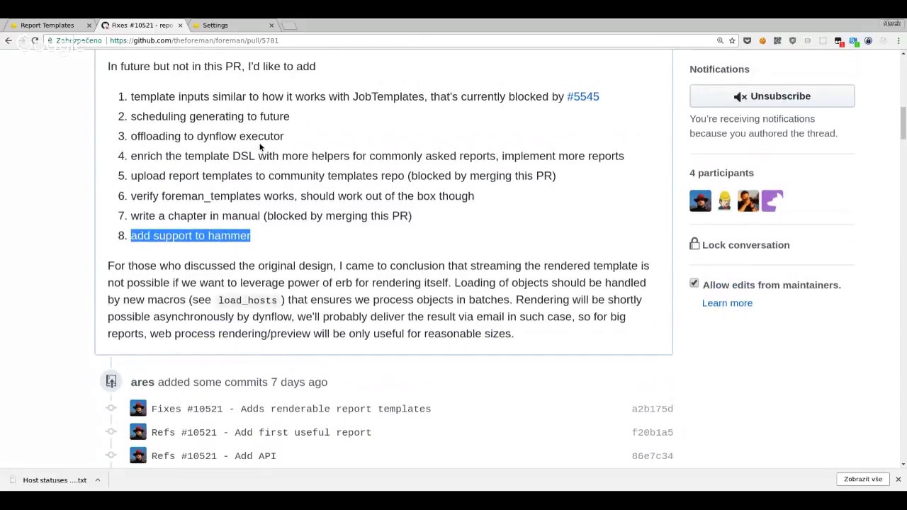
click(47, 25)
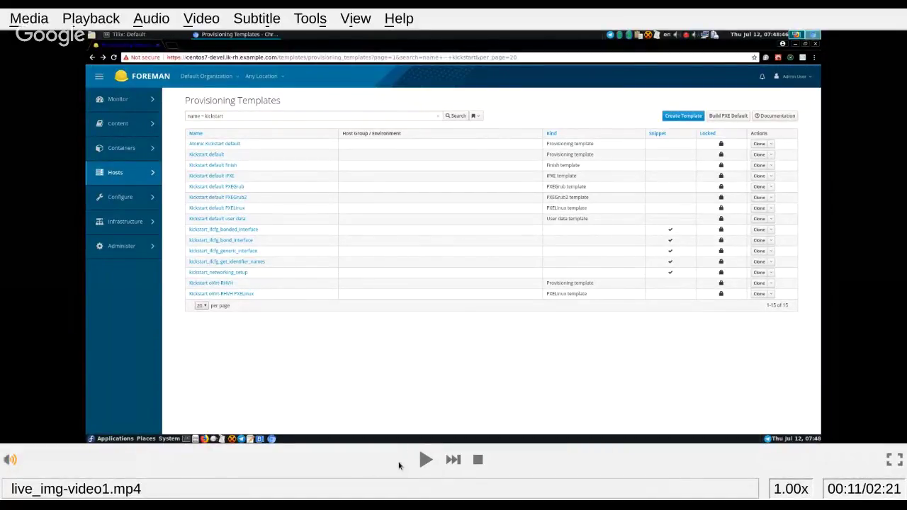
Play the video live_img-video1.mp4, adjust its playback volume and show it in full screen
click(433, 466)
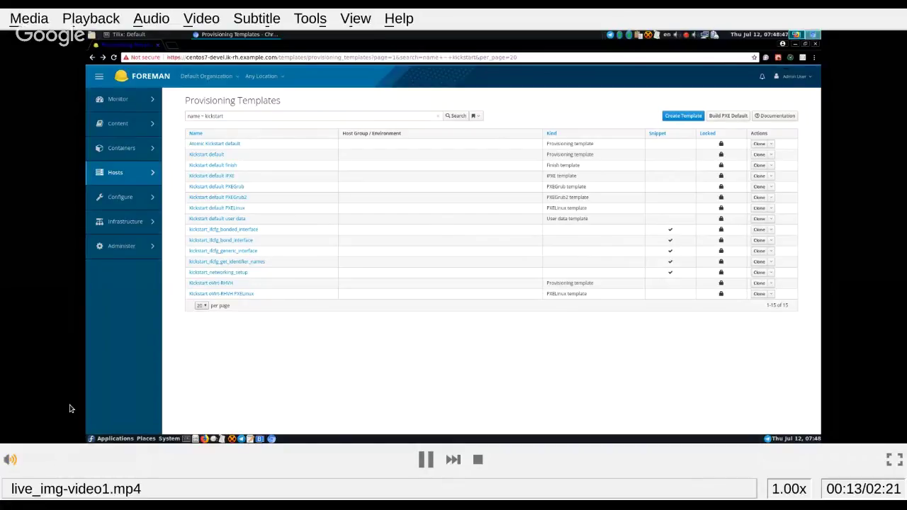
scroll(70, 409, up, 1)
key(Left)
key(Left)
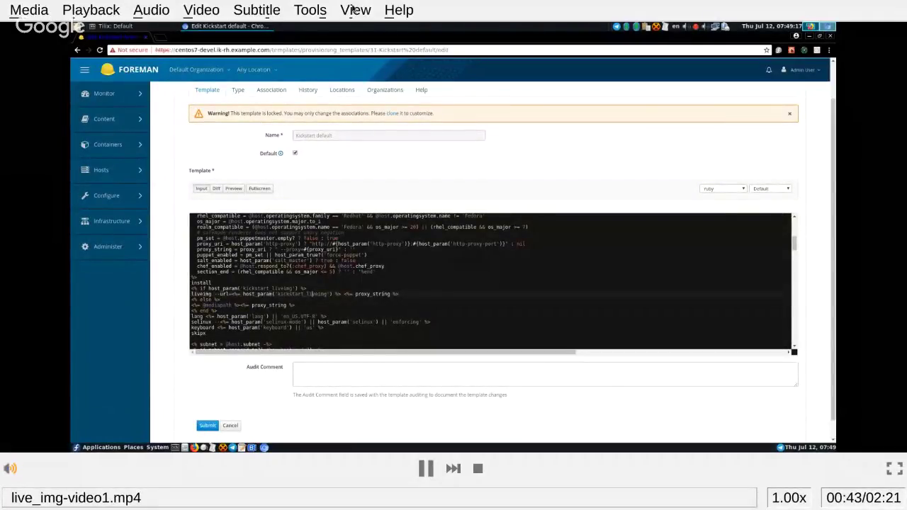
scroll(276, 255, up, 1)
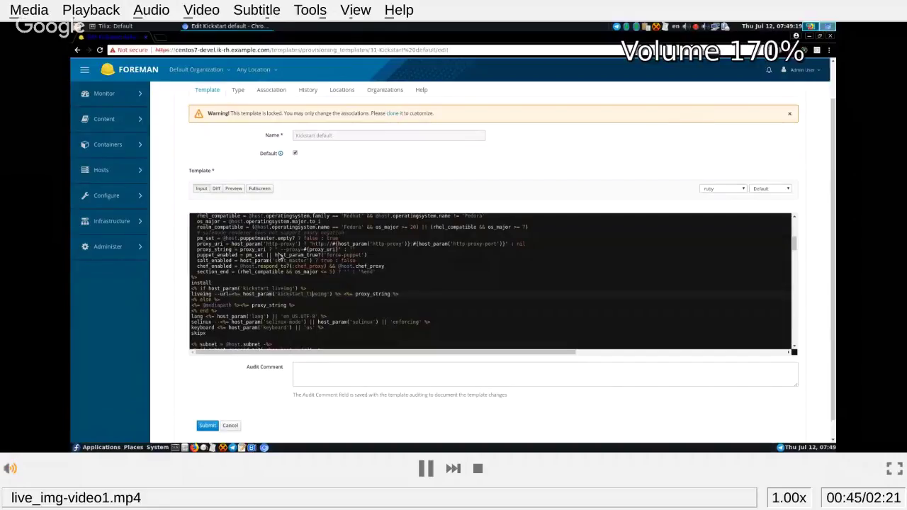
scroll(280, 257, down, 2)
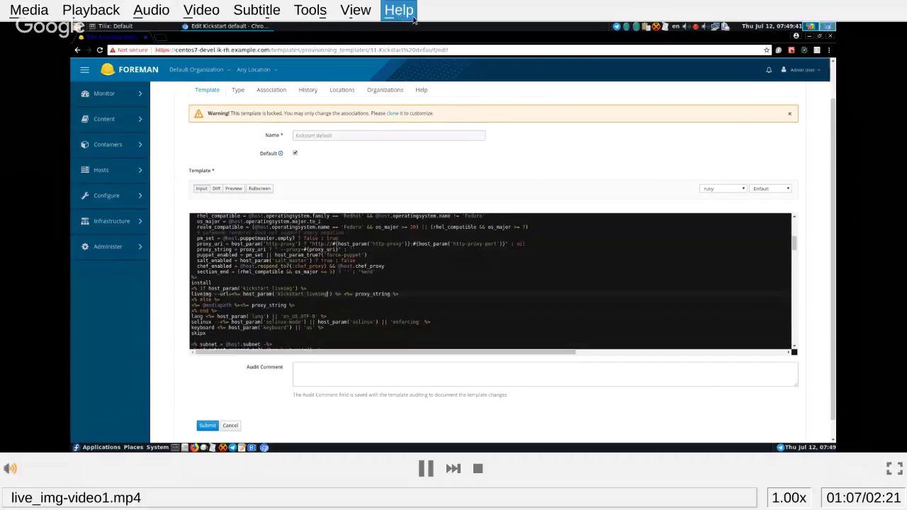
key(f)
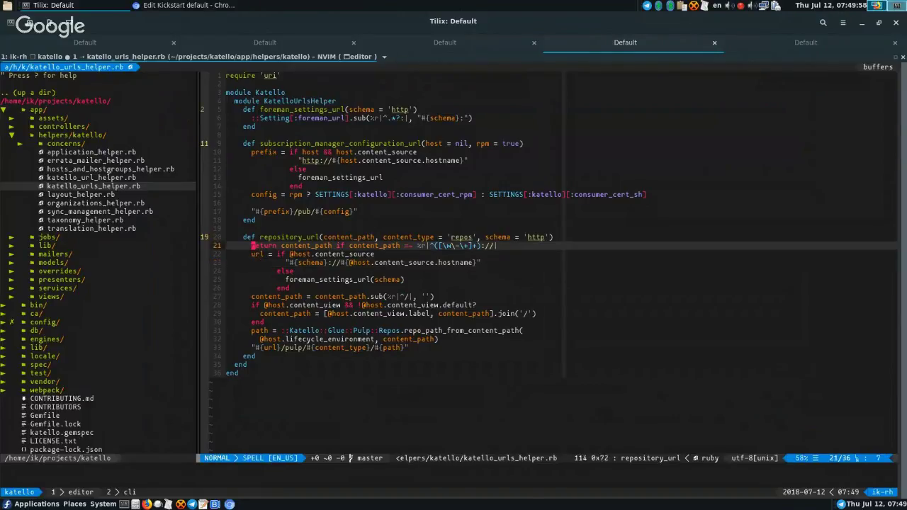
Examine the repository_url method in katello_urls_helper.rb, from its definition and early return line to the repo_path_from_content_path call
click(260, 236)
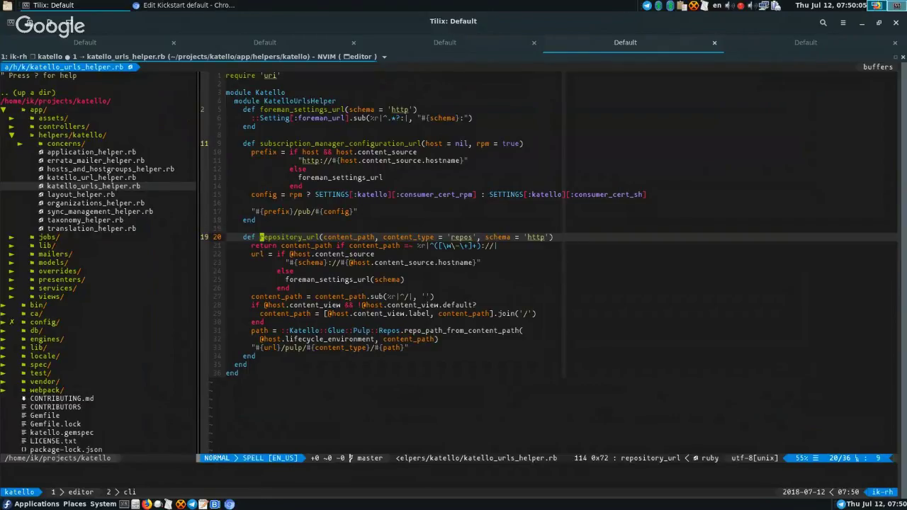
key(j)
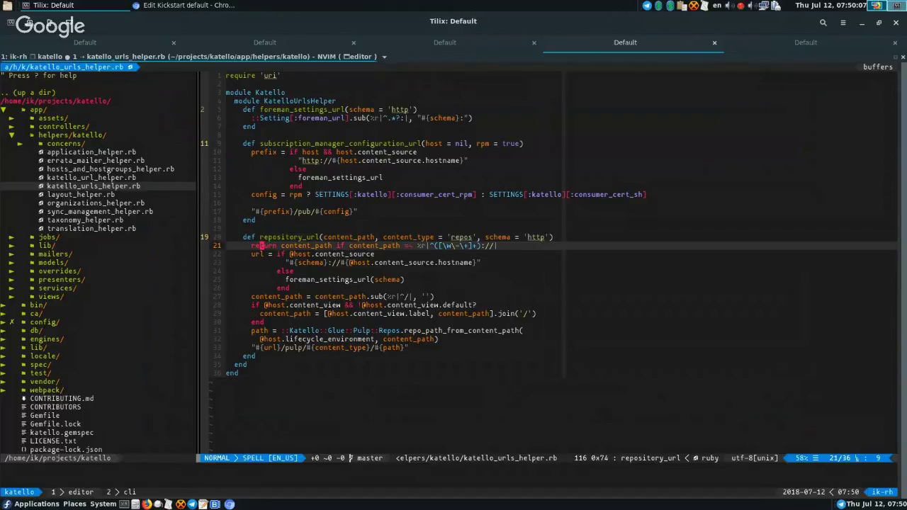
key(1)
key(0)
key(j)
key(w)
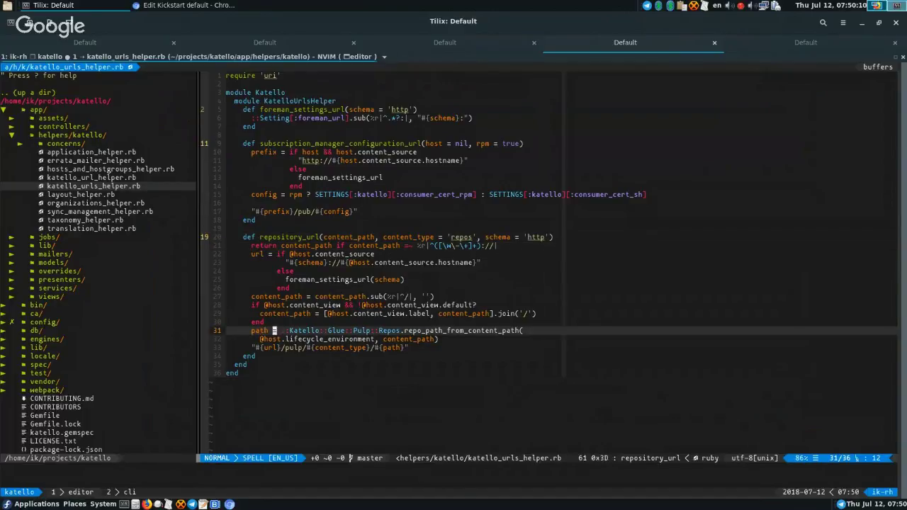
key(w)
key(w)
key(alt+Tab)
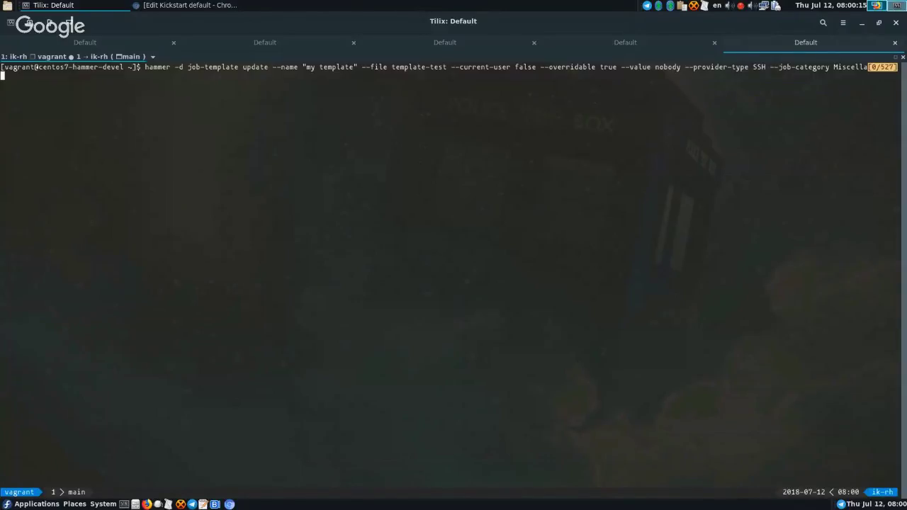
Run the prepared hammer -d job-template update for "my template" with --current-user false, --overridable true and --value nobody, and go back through its debug output
key(q)
key(Return)
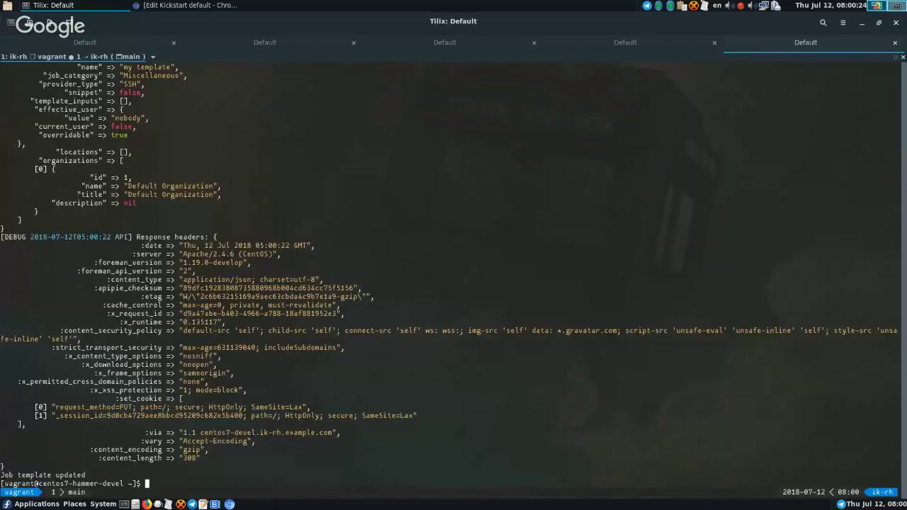
key(ctrl+b)
key(Page_Up)
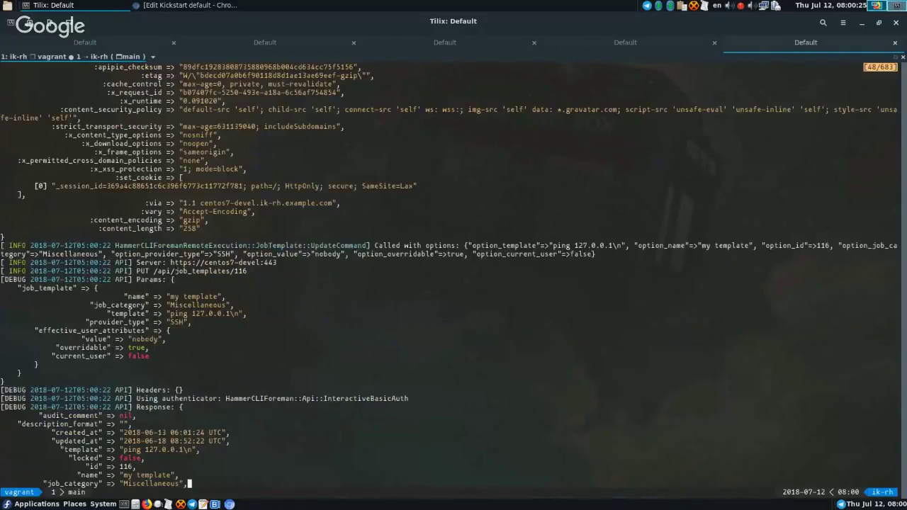
Highlight the whole job_template parameter block of the PUT request in the debug output
click(168, 339)
click(100, 287)
key(Left)
key(asciicircum)
key(space)
key(Down)
key(Down)
key(Down)
key(Down)
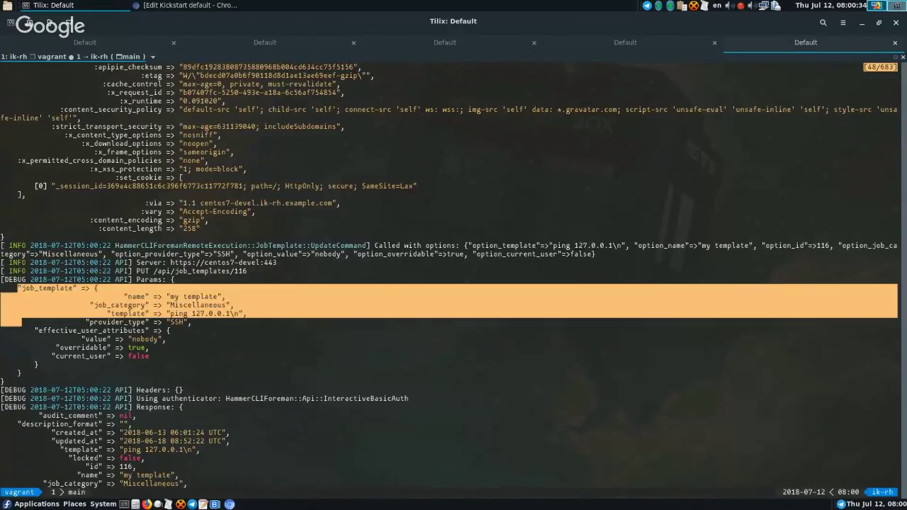
key(Down)
key(Down)
key(Down)
key(Down)
key(Down)
key(Down)
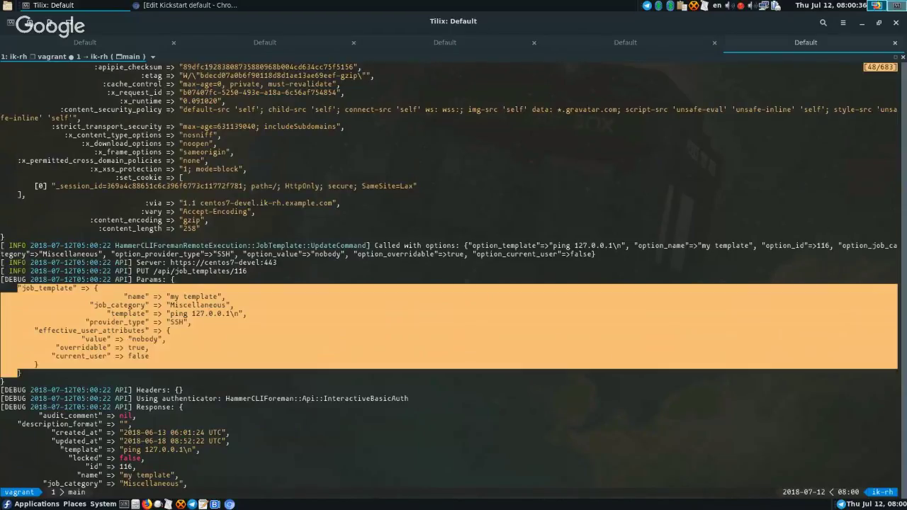
Shrink the highlighted block to end at the effective_user_attributes key, trace along that name, and finish the selection
key(Up)
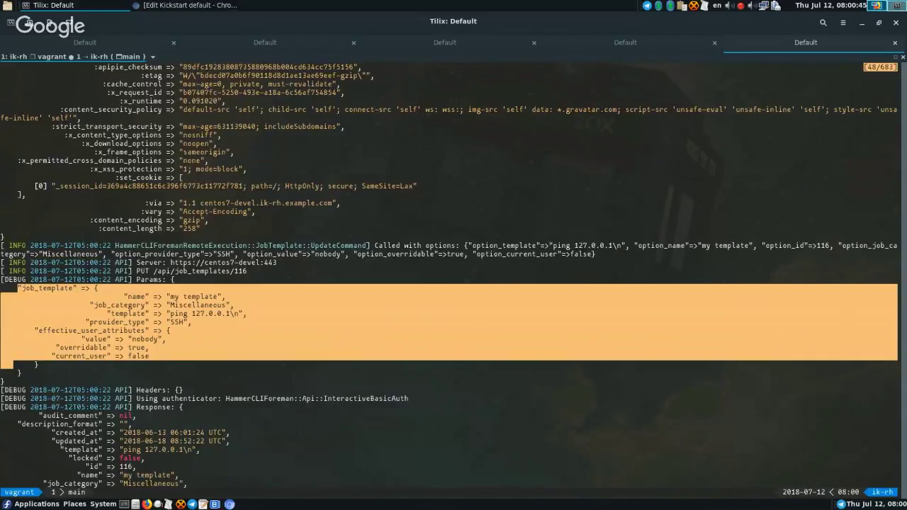
key(Up)
key(Up)
key(Up)
key(Up)
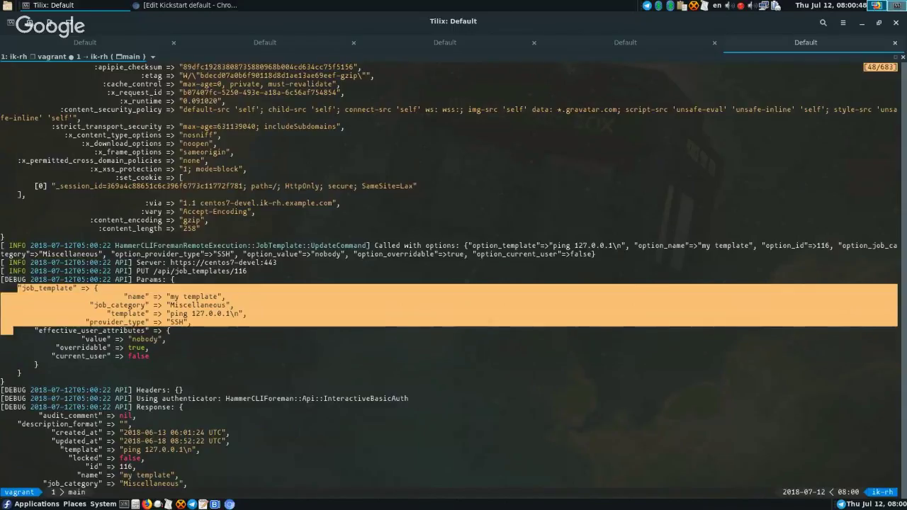
key(Right)
key(Right)
key(Right)
key(Right)
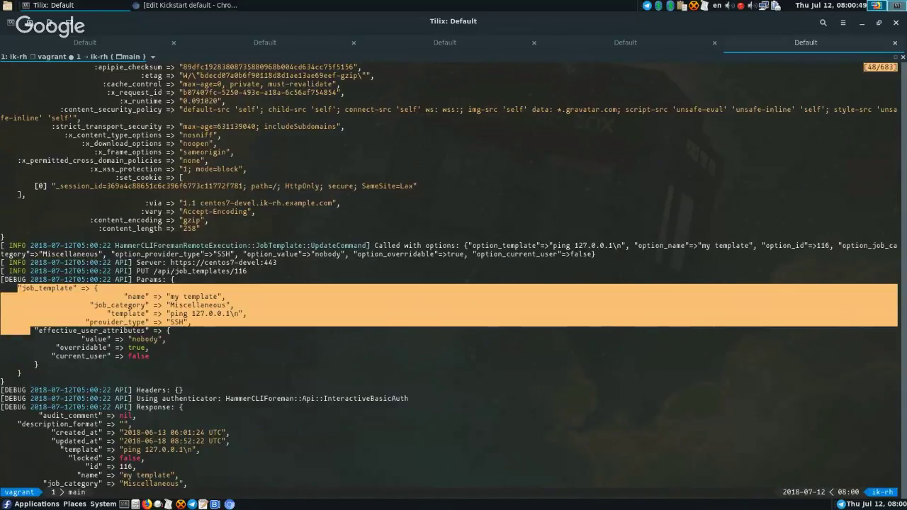
key(Right)
key(Right)
key(Right)
key(Right)
key(Right)
key(Right)
key(Right)
key(Right)
key(Right)
key(Right)
key(Right)
key(Right)
key(Right)
key(Right)
key(Right)
key(Right)
key(Right)
key(Right)
key(Right)
key(Right)
key(Right)
key(Right)
key(Right)
key(Right)
key(Right)
key(Right)
key(Right)
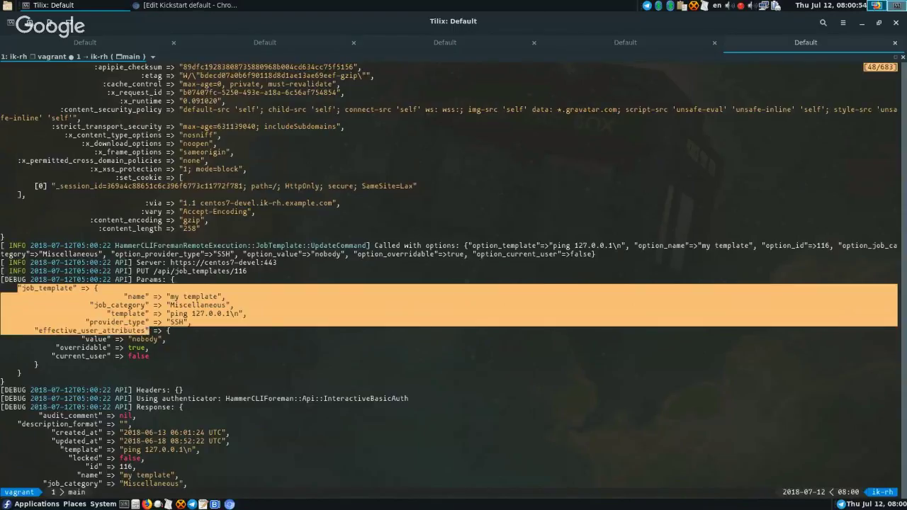
key(Left)
key(b)
key(Right)
key(Right)
key(Right)
key(Right)
key(Right)
key(Right)
key(Right)
key(Right)
key(Right)
key(Right)
key(Right)
key(Right)
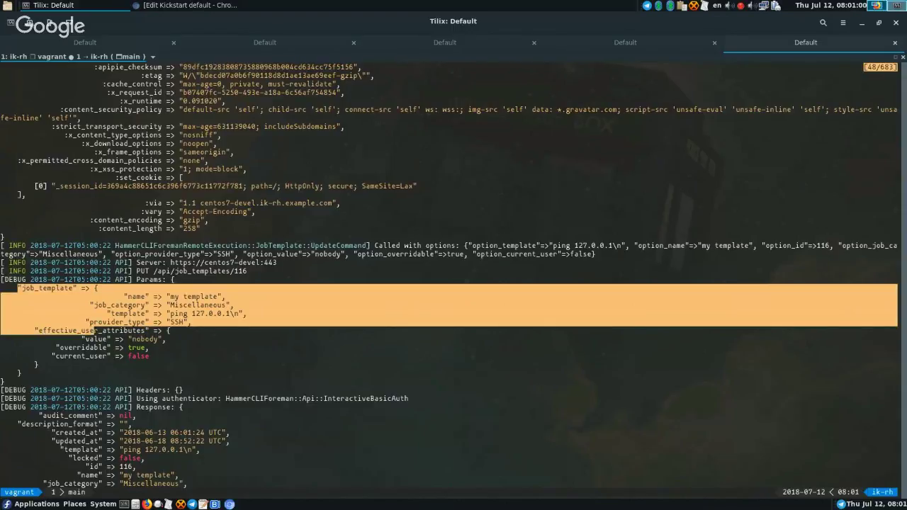
key(e)
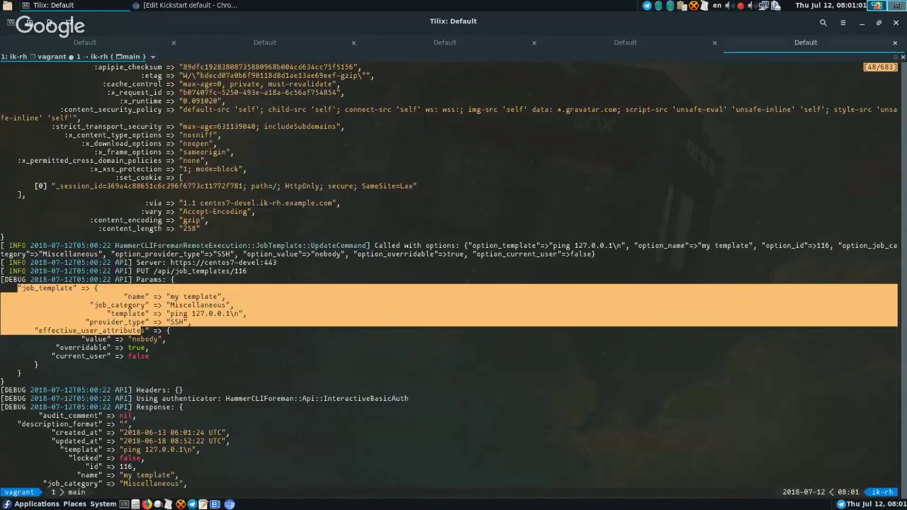
key(y)
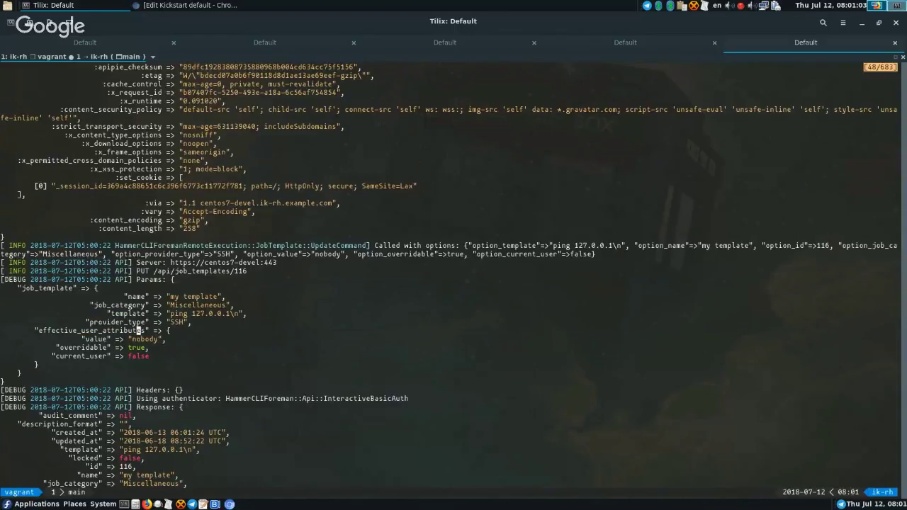
Examine the value, overridable and current_user entries nested under effective_user_attributes in the request parameters
key(b)
key(b)
key(b)
key(b)
key(l)
key(h)
key(h)
key(h)
key(h)
key(h)
key(h)
key(h)
key(h)
key(h)
key(h)
click(120, 339)
click(120, 347)
click(120, 339)
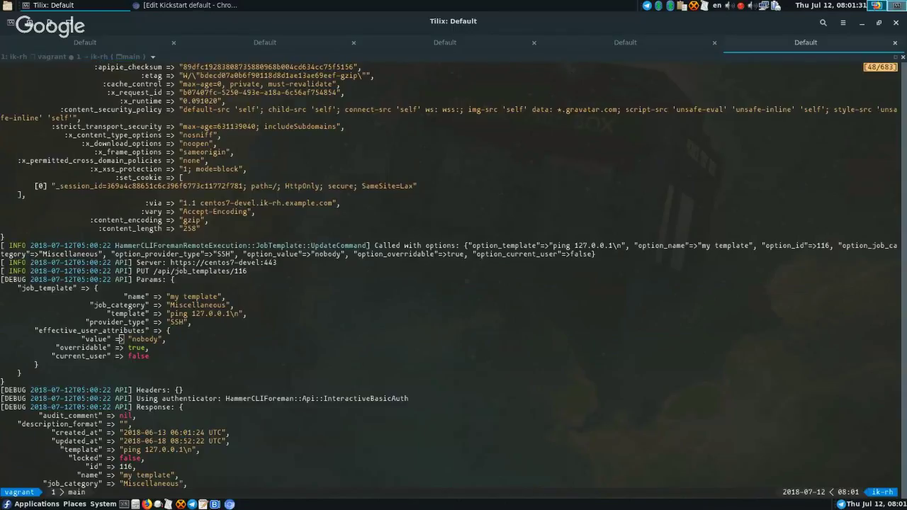
click(120, 339)
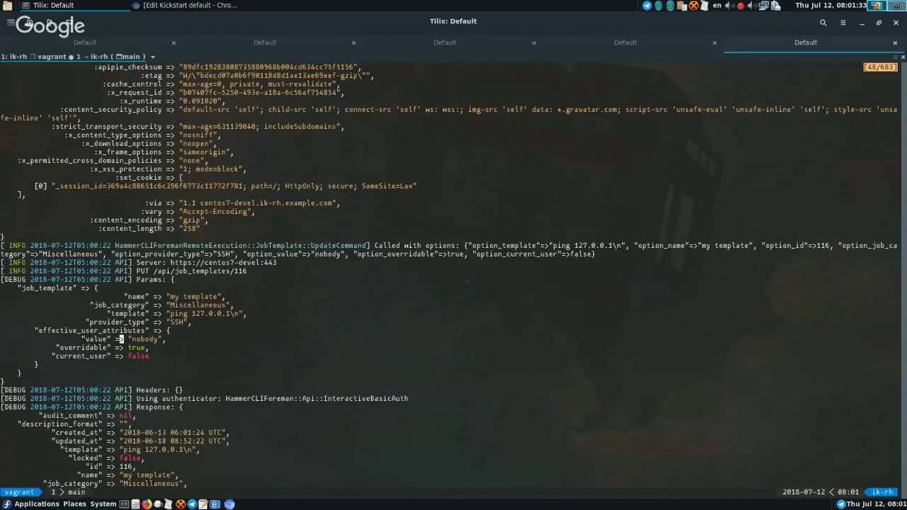
Switch to job_templates_controller.rb in Neovim at the :effective_user_attributes parameter definition
key(ctrl+b)
key(o)
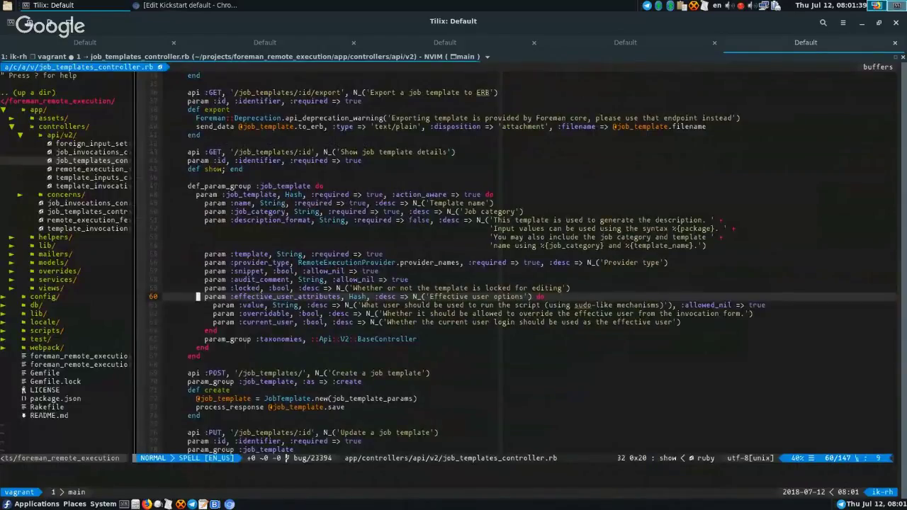
Try adding a placeholder line "parma :ssh ..." above the :effective_user_attributes parameter in the job_template parameter group
key(shift+o)
text(parma :ssh)
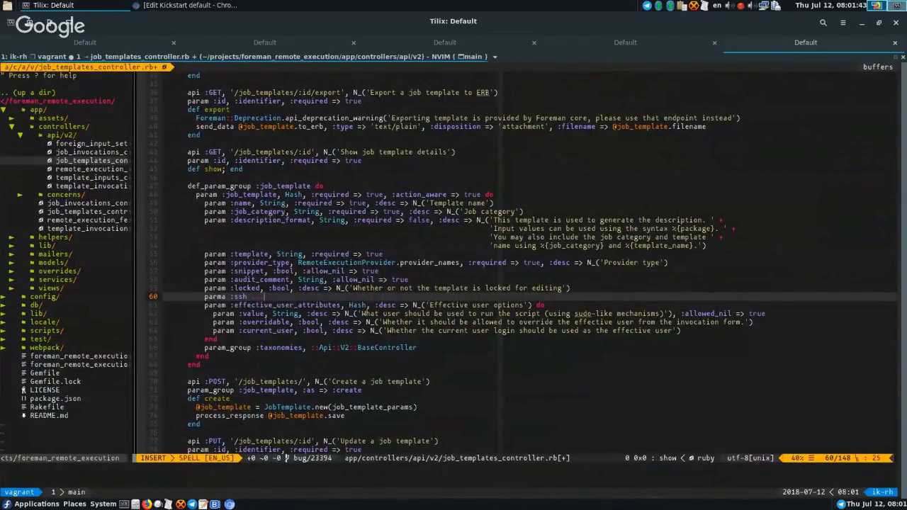
key(Escape)
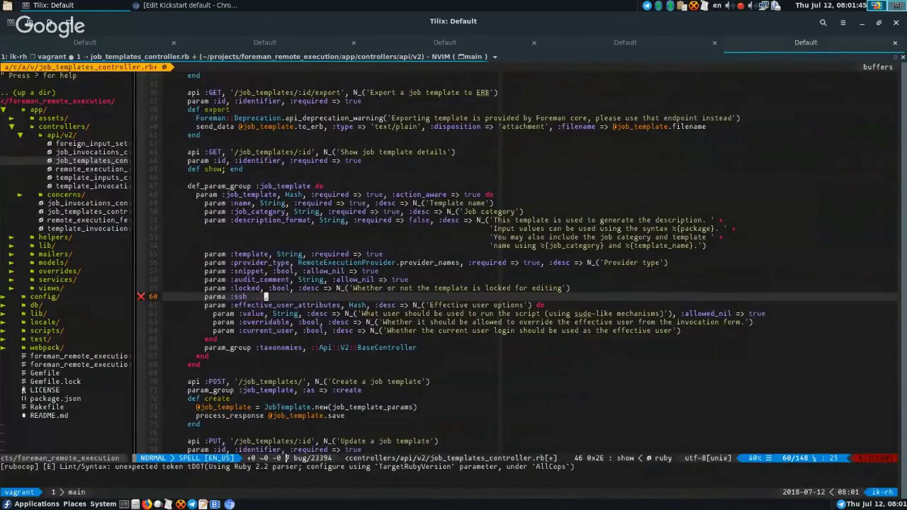
key(u)
key(j)
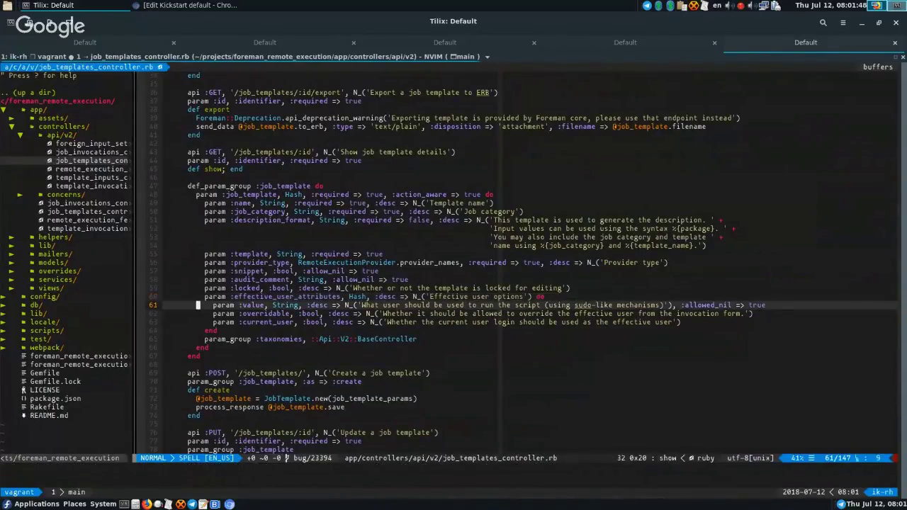